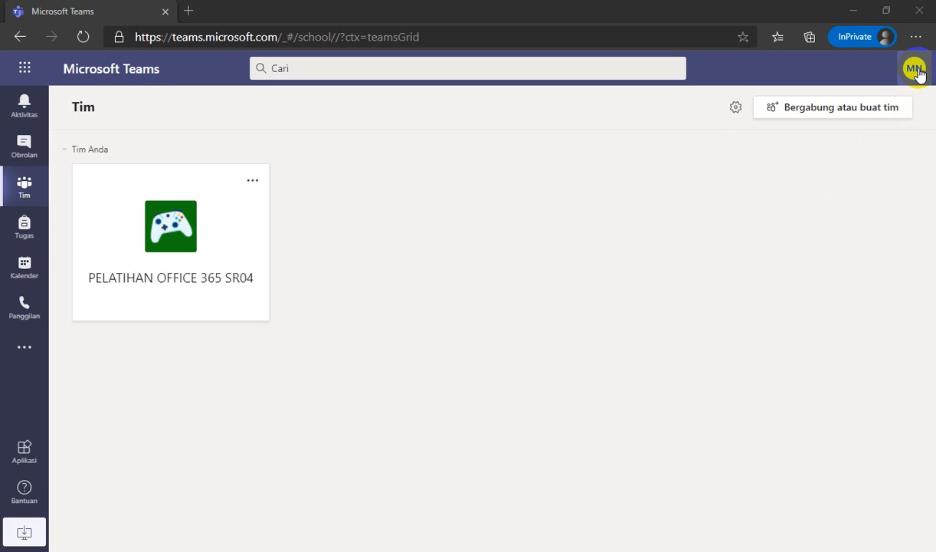
pyautogui.click(915, 71)
pyautogui.moveTo(801, 153)
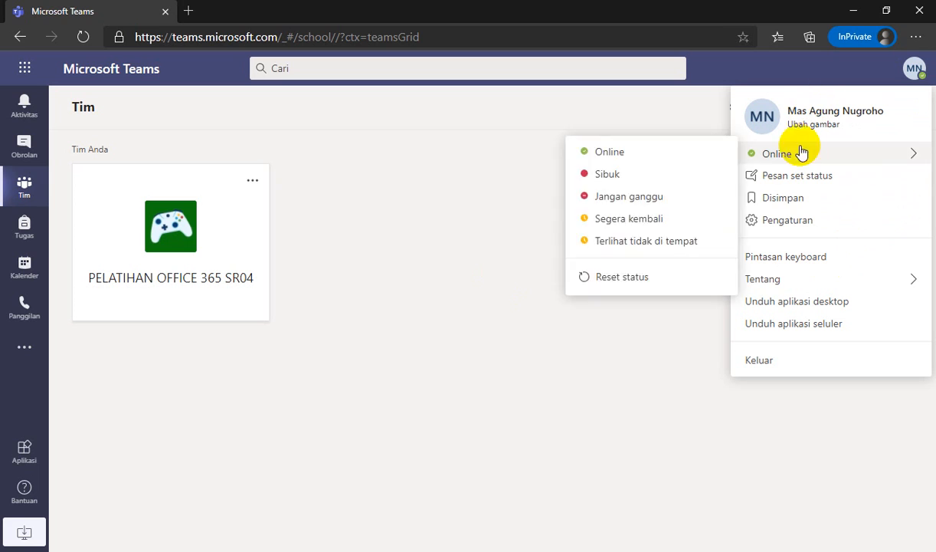
pyautogui.click(563, 356)
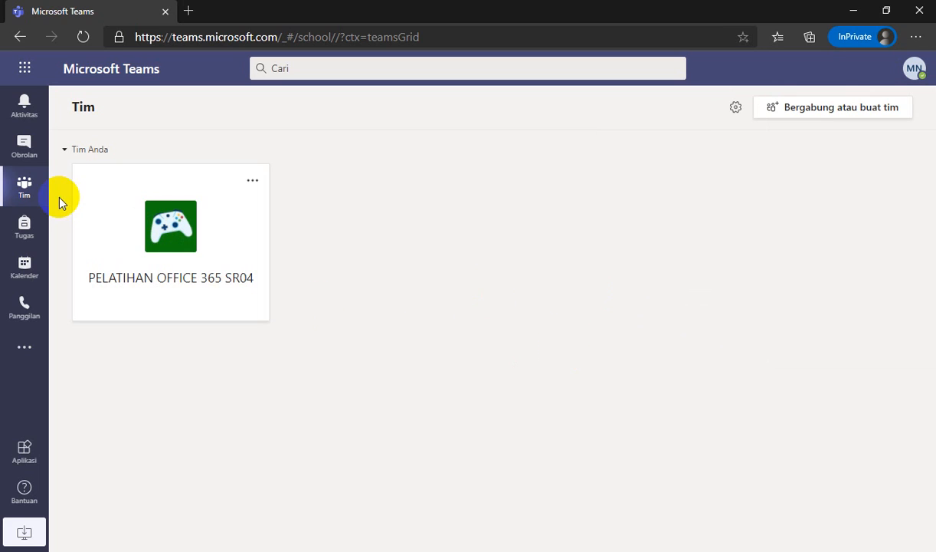
# Step: Open the PELATIHAN OFFICE 365 SR04 team and go to the Tugas section of its Umum channel
pyautogui.click(167, 240)
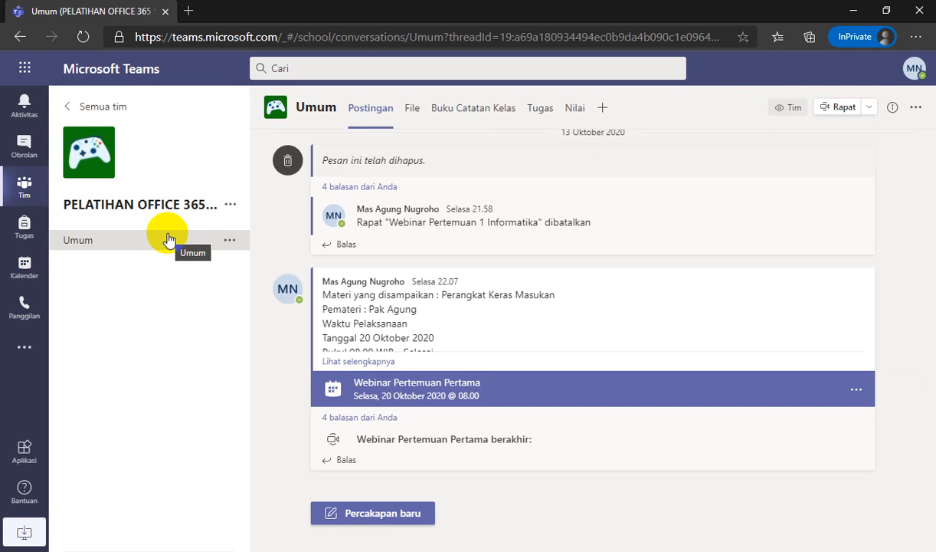
pyautogui.scroll(10, 550, 230)
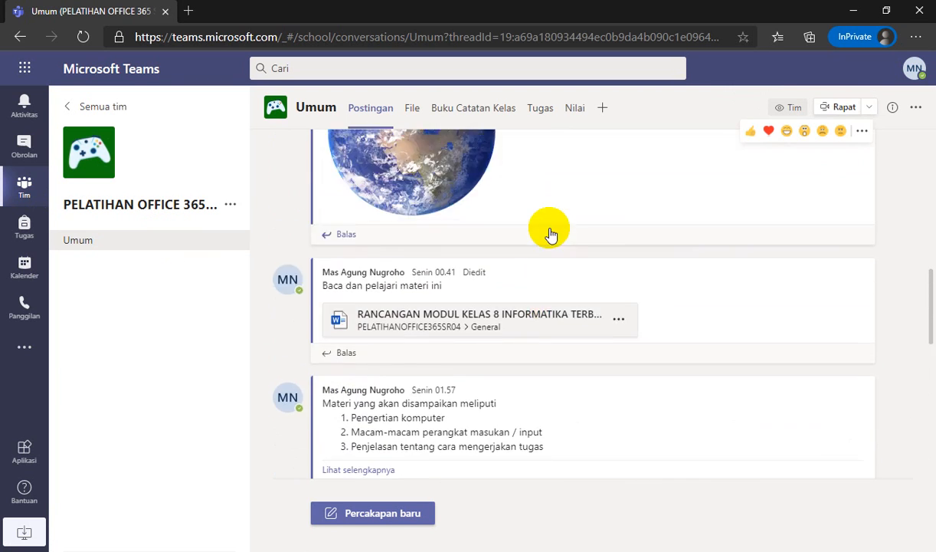
pyautogui.scroll(2, 548, 230)
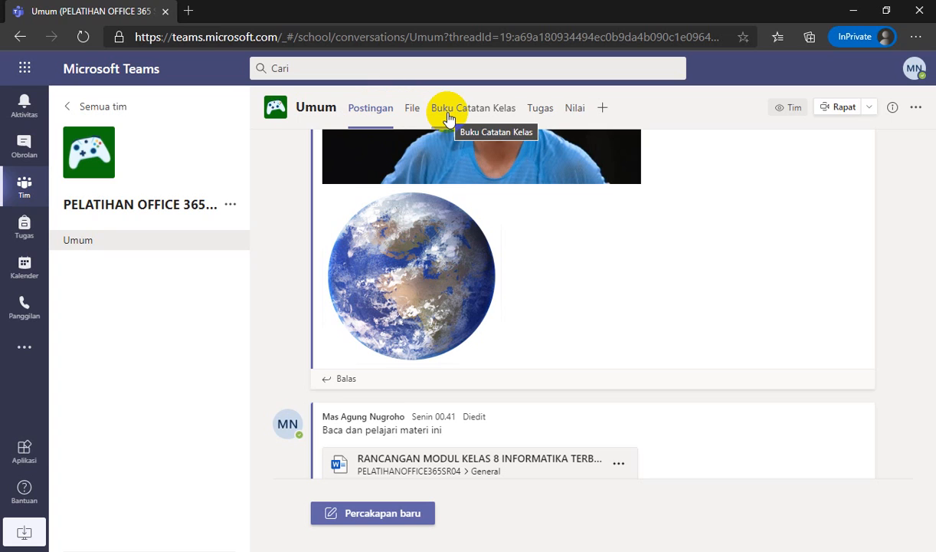
pyautogui.click(540, 110)
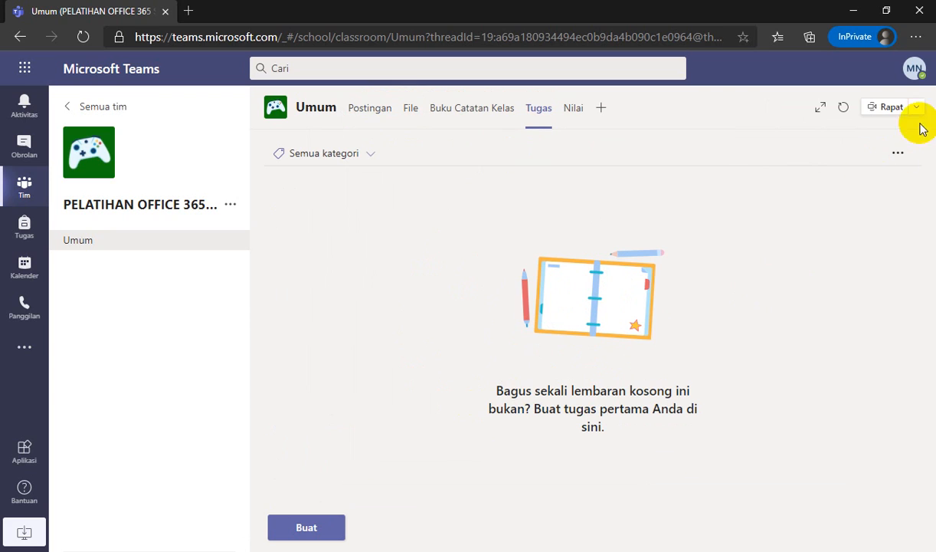
# Step: Switch to File Explorer and examine the preview of the TUGAS INFORMATIKA 01.docx worksheet, then return to Teams
pyautogui.moveTo(934, 99)
pyautogui.click(858, 107)
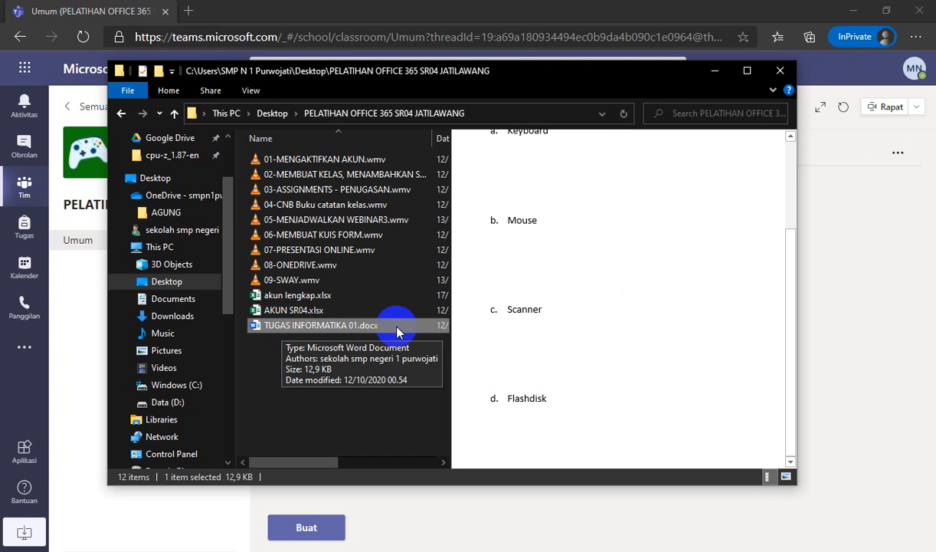
pyautogui.scroll(5, 717, 279)
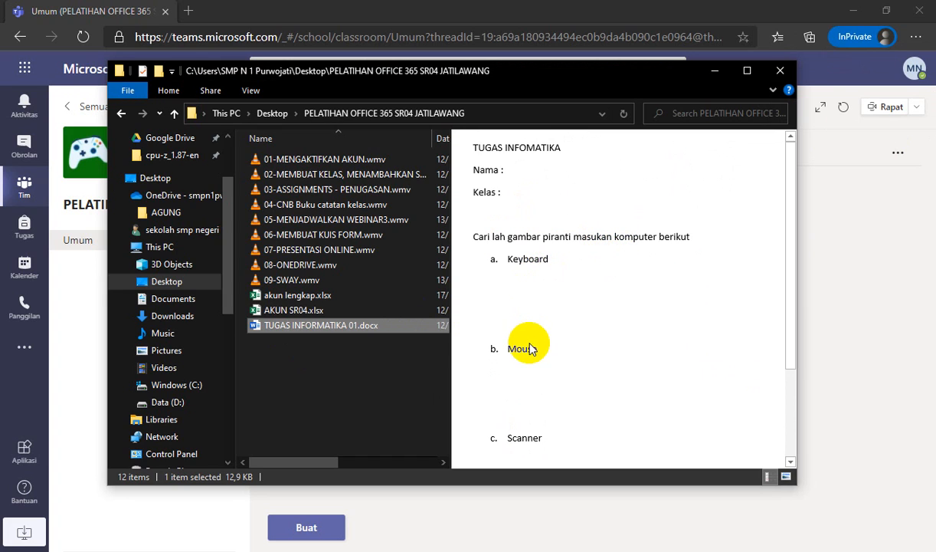
pyautogui.scroll(-4, 534, 390)
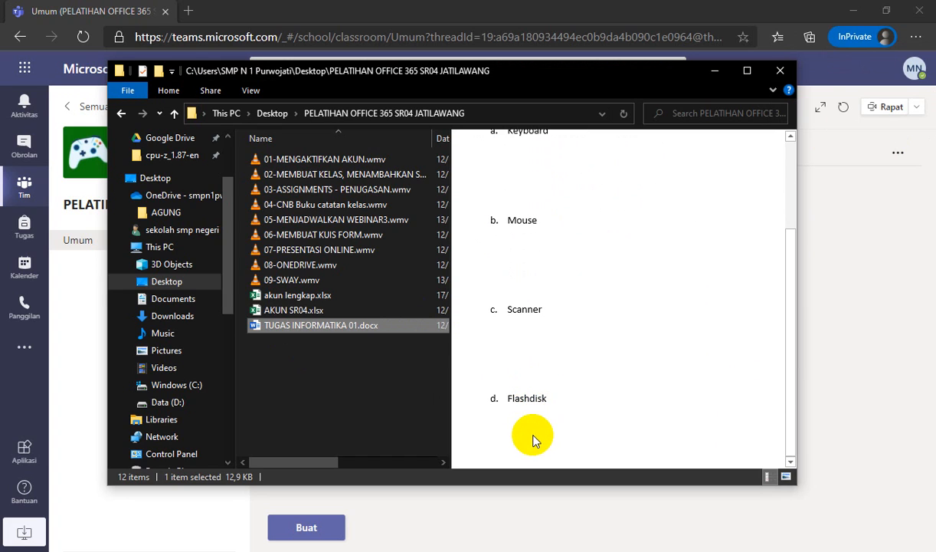
pyautogui.click(715, 73)
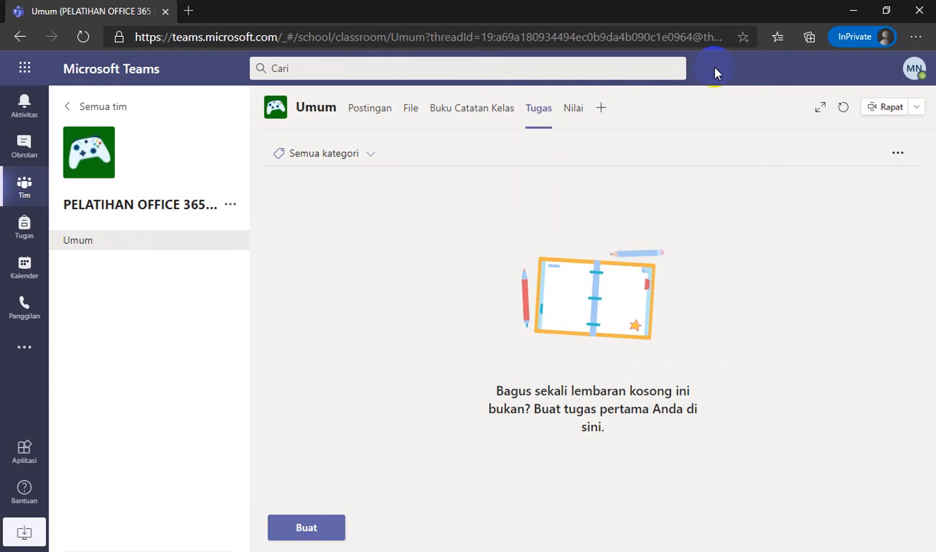
# Step: Create a new assignment titled "TUGAS PERANGKAT INPUT" with the instructions "Baca dan ikuti perintah yang terdapat pada lembar kerja"
pyautogui.click(306, 529)
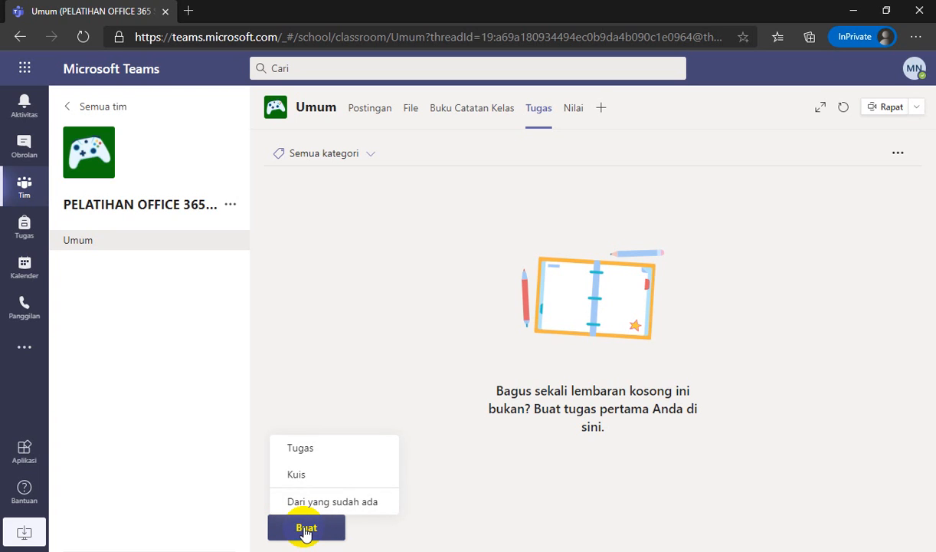
pyautogui.click(300, 448)
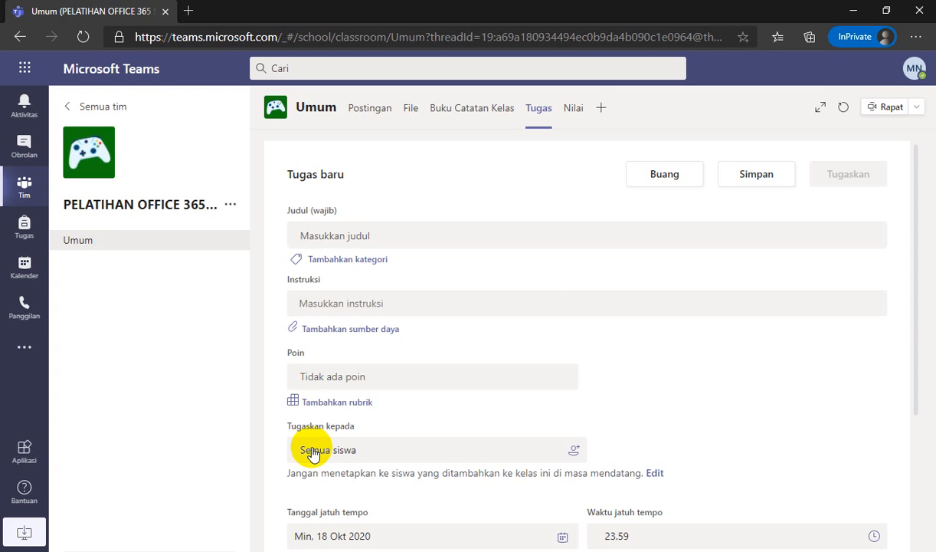
pyautogui.click(341, 239)
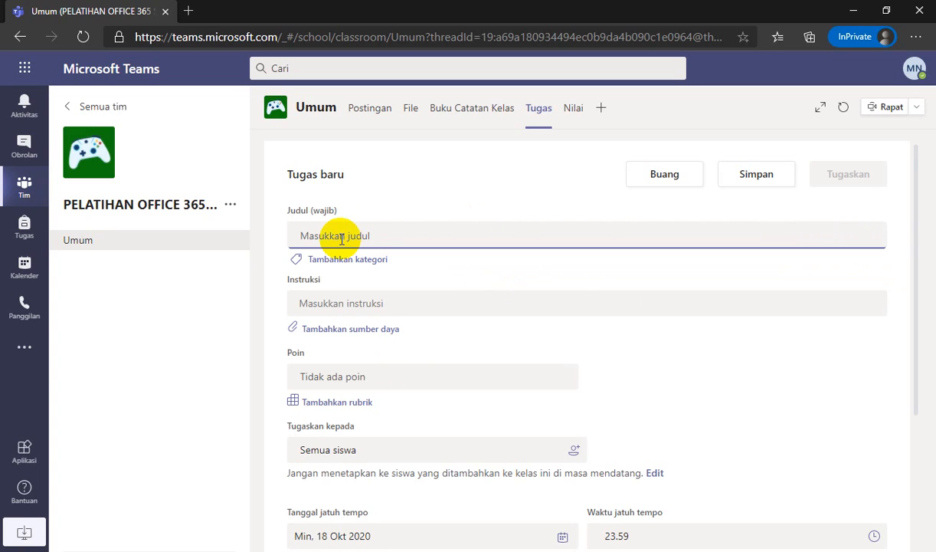
pyautogui.write('TUGAS')
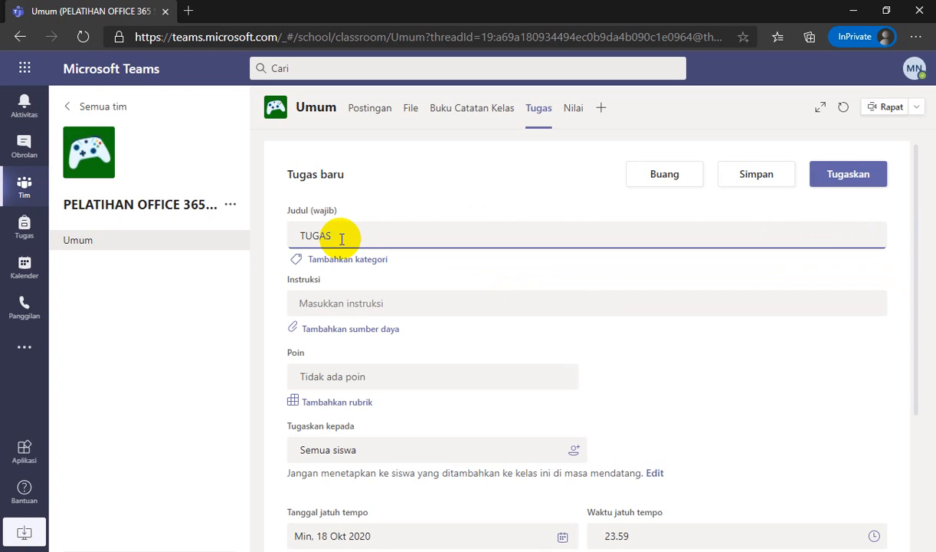
pyautogui.write(' PERANGKAT INPUT')
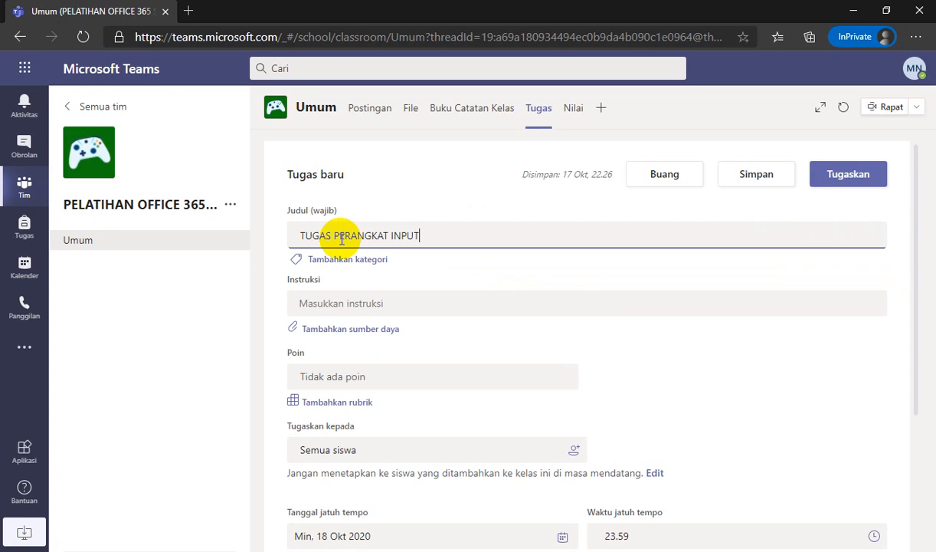
pyautogui.click(363, 308)
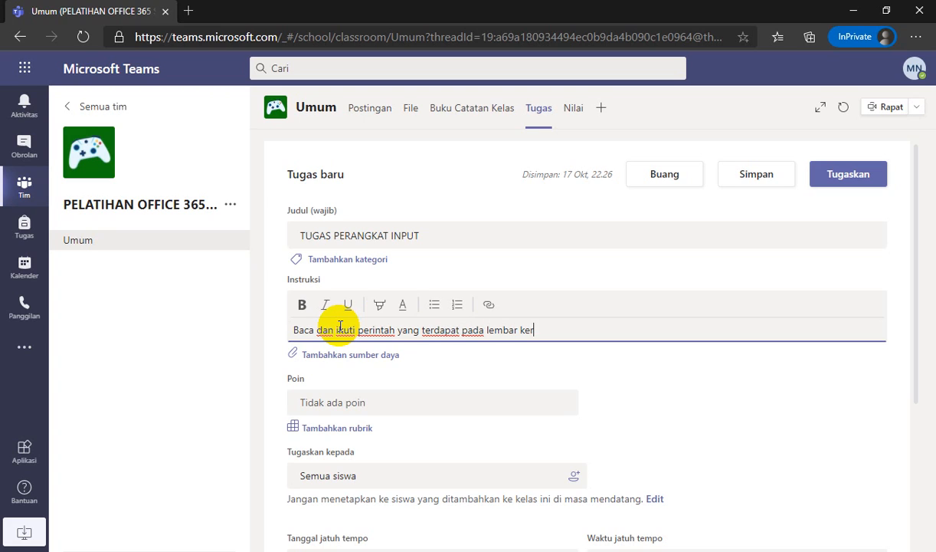
pyautogui.click(534, 360)
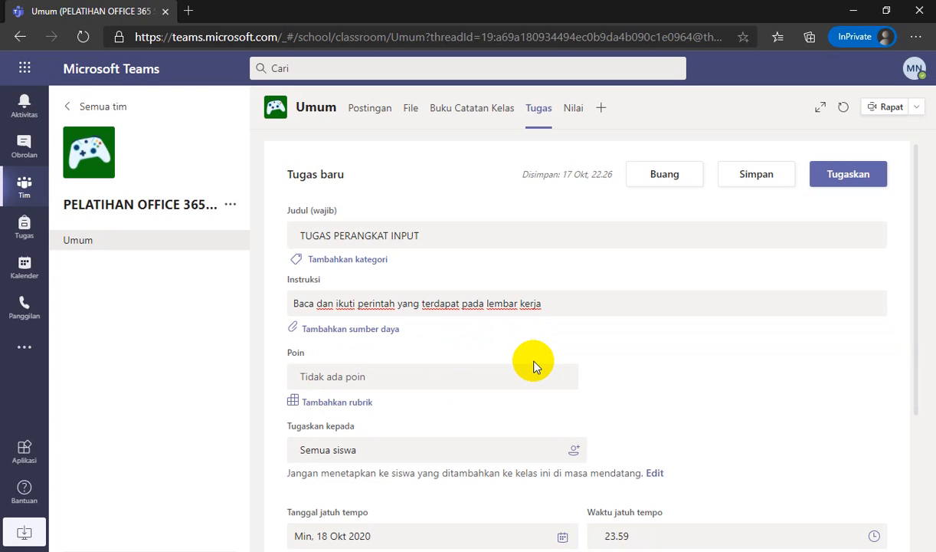
# Step: Upload TUGAS INFORMATIKA 01.docx from this device and attach it to the assignment as a resource
pyautogui.click(394, 337)
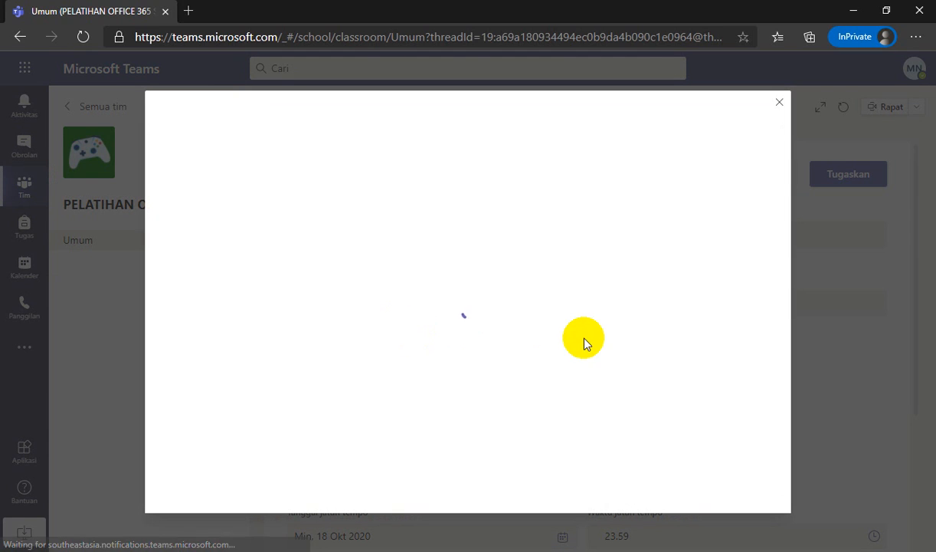
pyautogui.click(780, 102)
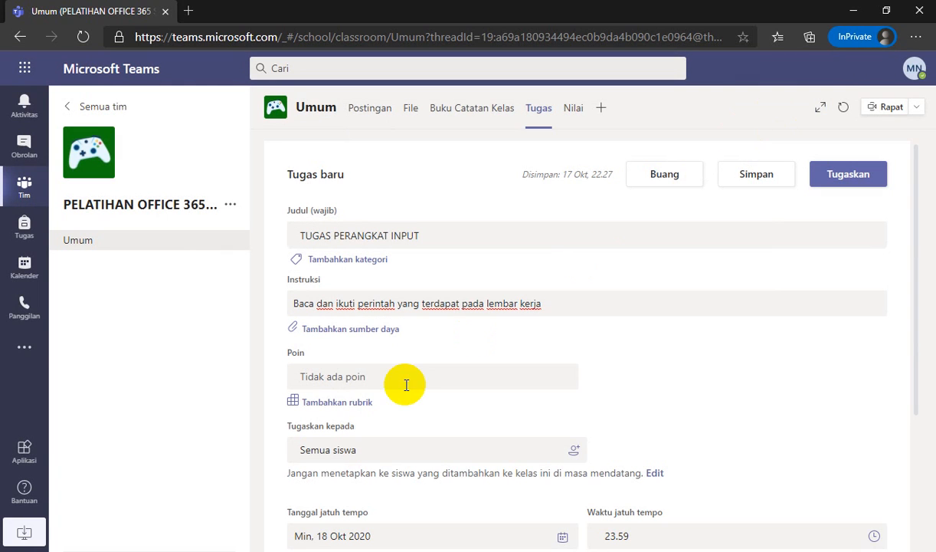
pyautogui.click(370, 331)
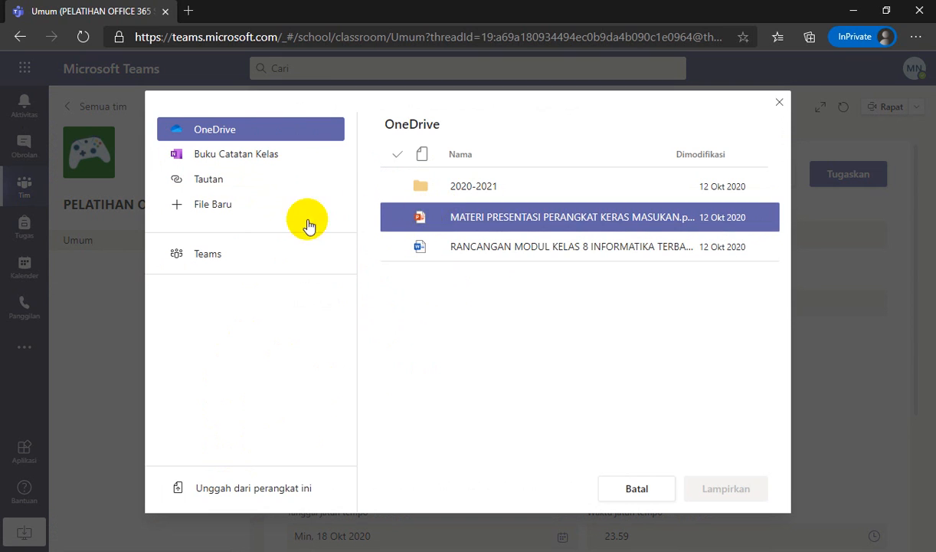
pyautogui.click(233, 494)
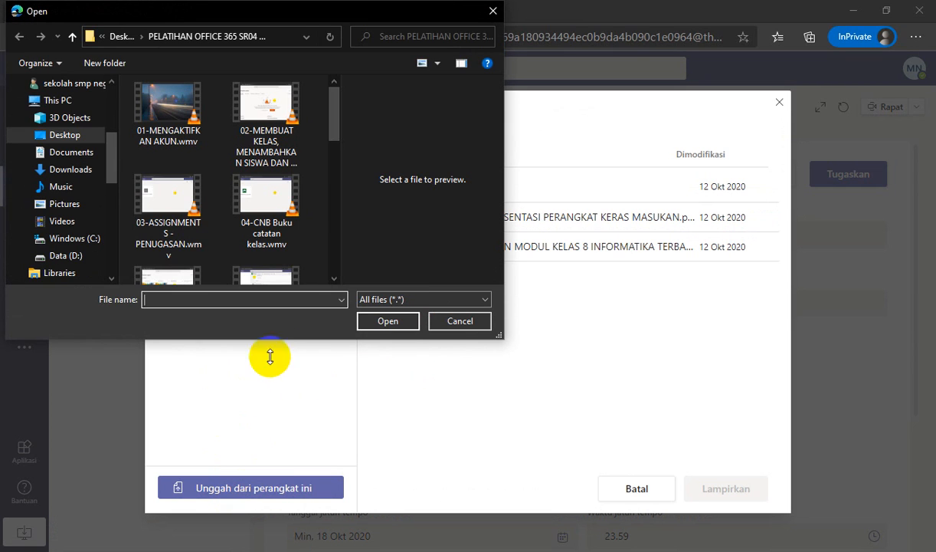
pyautogui.moveTo(330, 118); pyautogui.dragTo(328, 245)
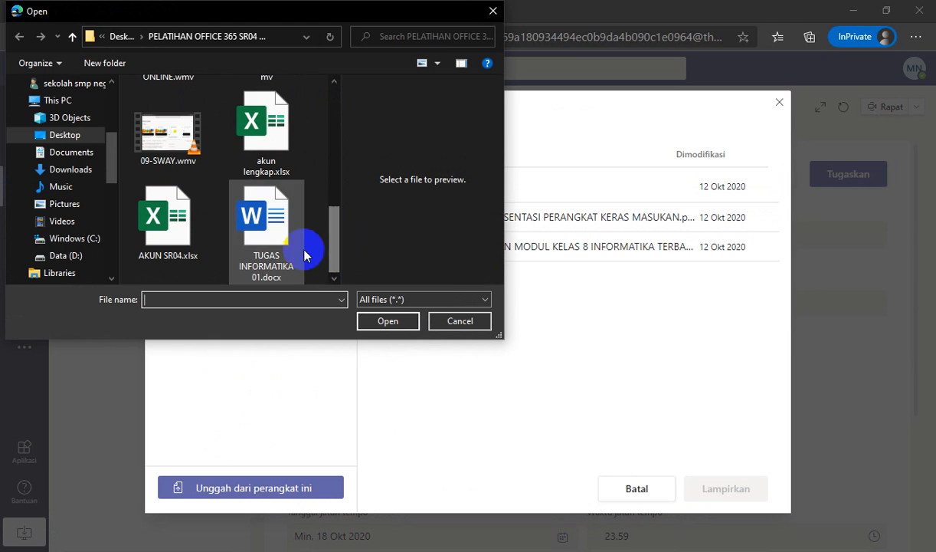
pyautogui.click(278, 249)
pyautogui.click(374, 325)
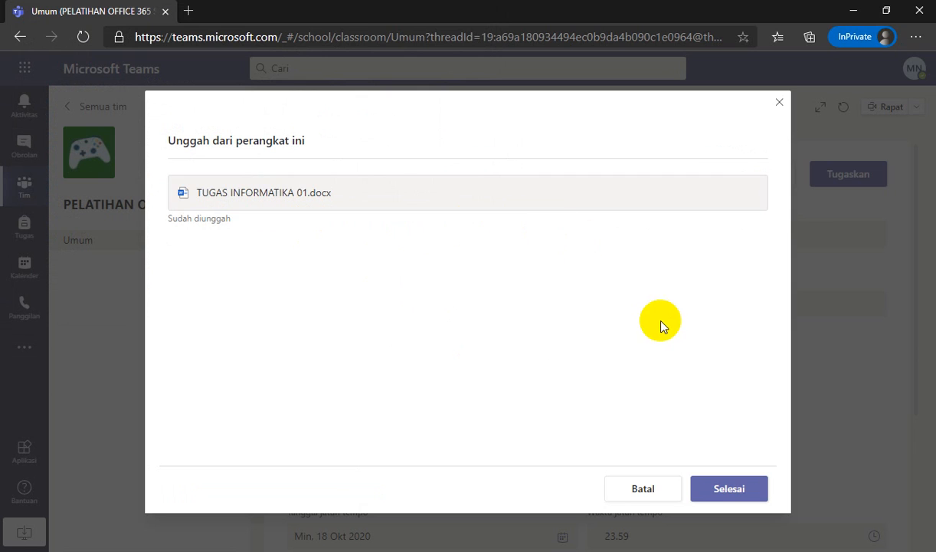
pyautogui.click(721, 487)
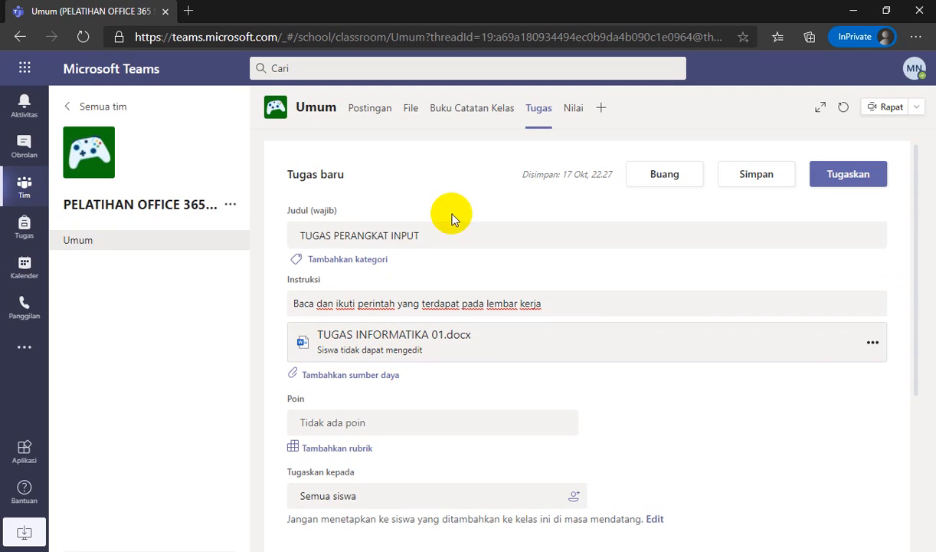
# Step: Open the attached TUGAS INFORMATIKA 01.docx, examine its questions down to the last item, and close it
pyautogui.click(393, 342)
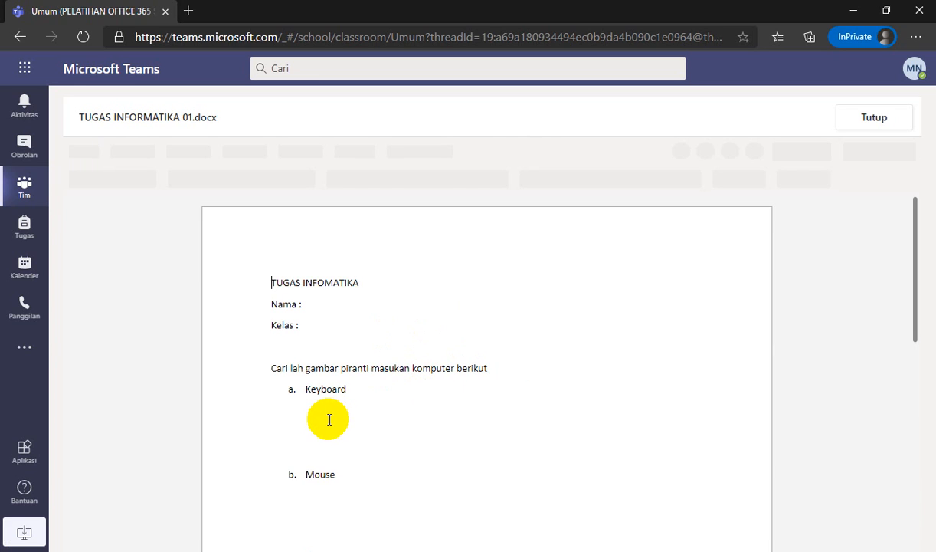
pyautogui.click(301, 408)
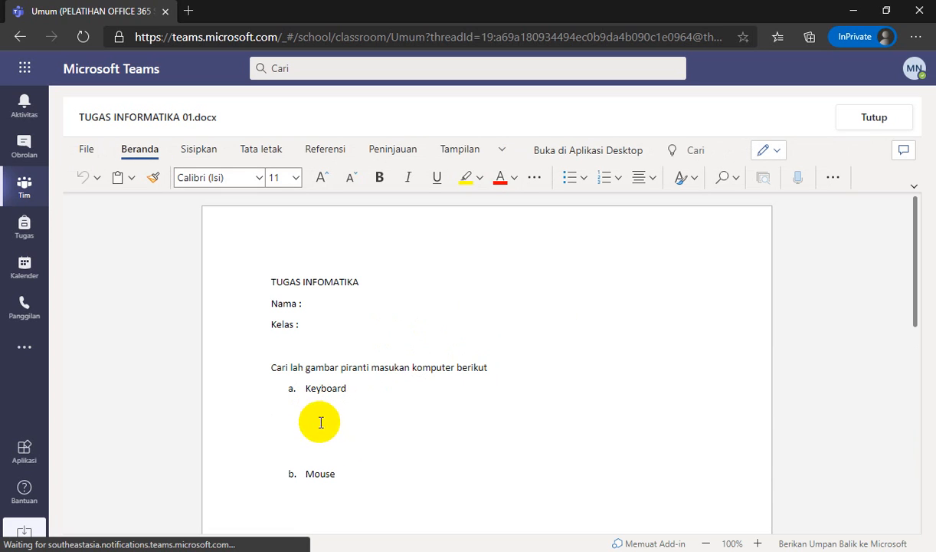
pyautogui.scroll(-2, 370, 457)
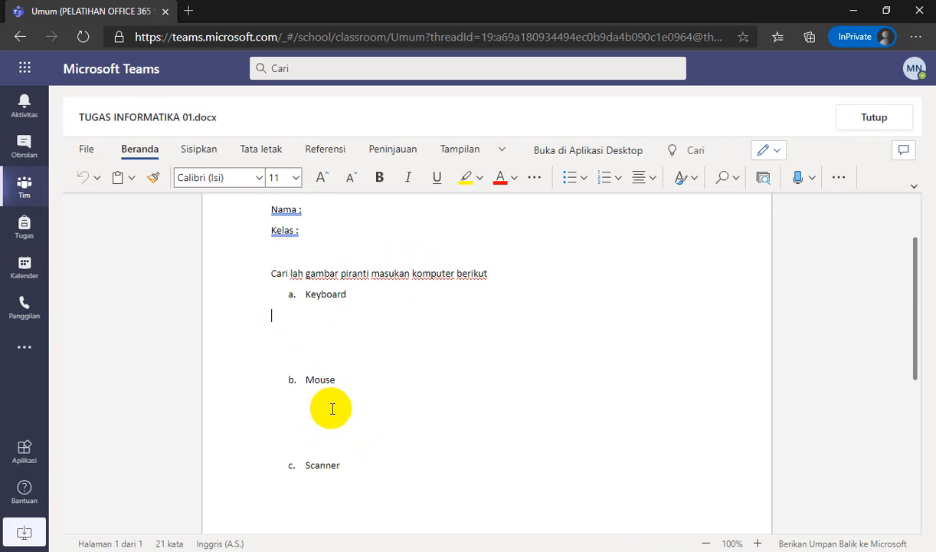
pyautogui.scroll(-3, 330, 408)
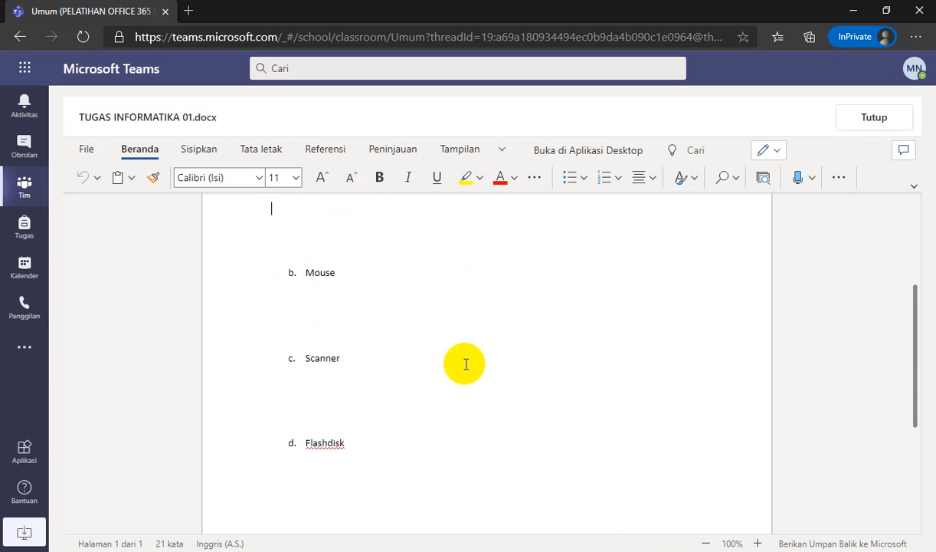
pyautogui.click(874, 119)
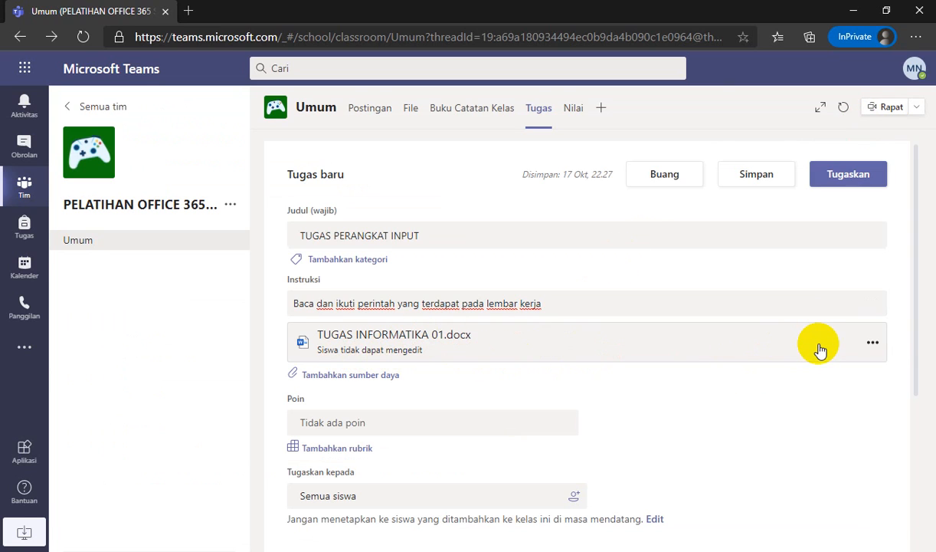
# Step: Let students edit their own copies of TUGAS INFORMATIKA 01.docx and set the assignment's points to 100
pyautogui.click(874, 344)
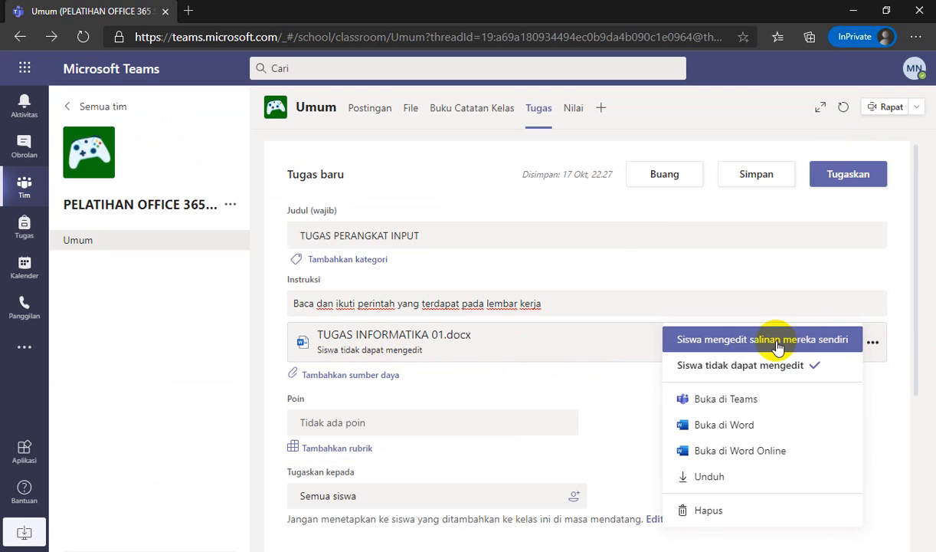
pyautogui.click(719, 343)
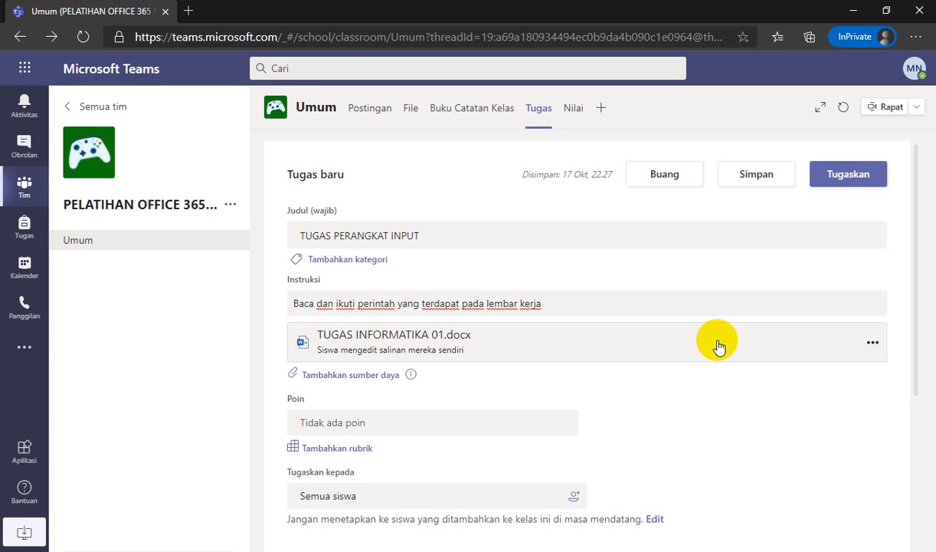
pyautogui.scroll(-1, 414, 394)
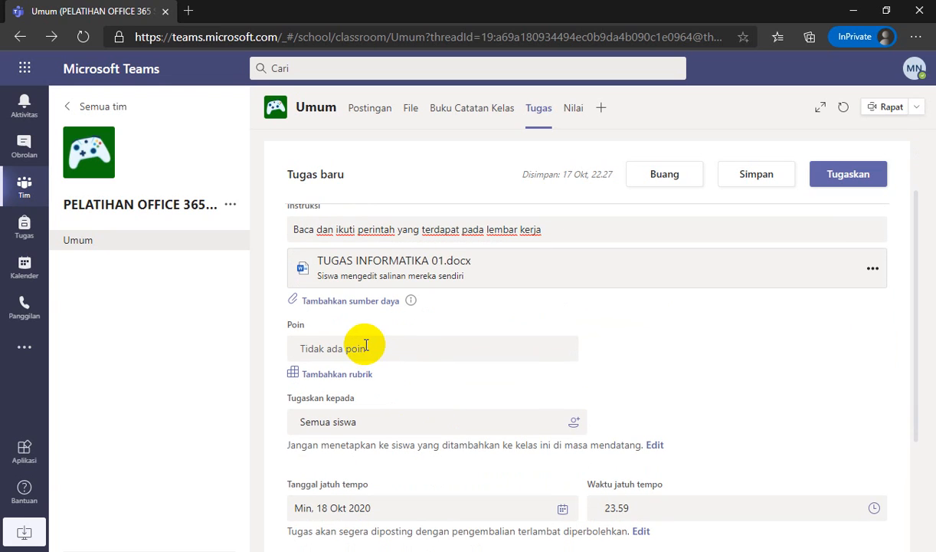
pyautogui.click(366, 345)
pyautogui.write('100')
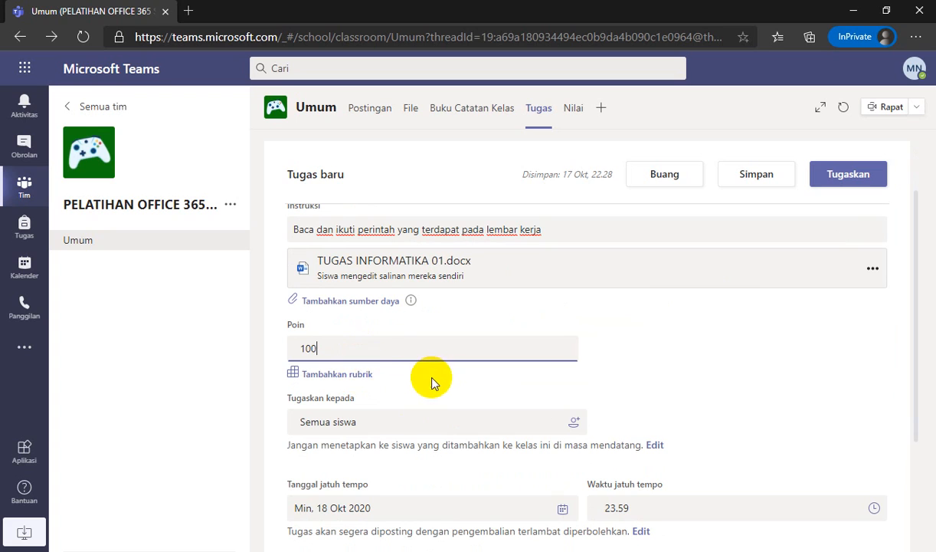
# Step: Add a new rubric to the assignment titled "RUBIK PENILAIAN 1" and turn on its points
pyautogui.click(360, 380)
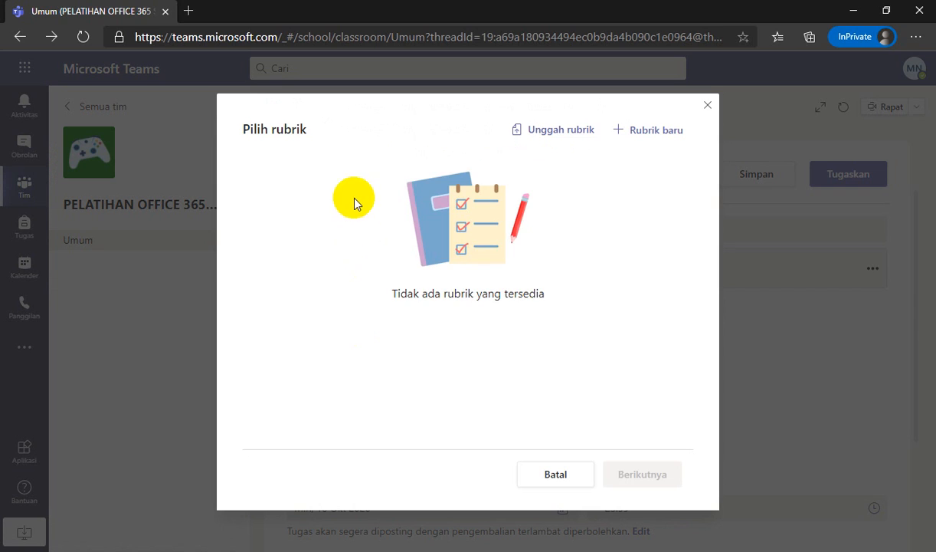
pyautogui.click(652, 137)
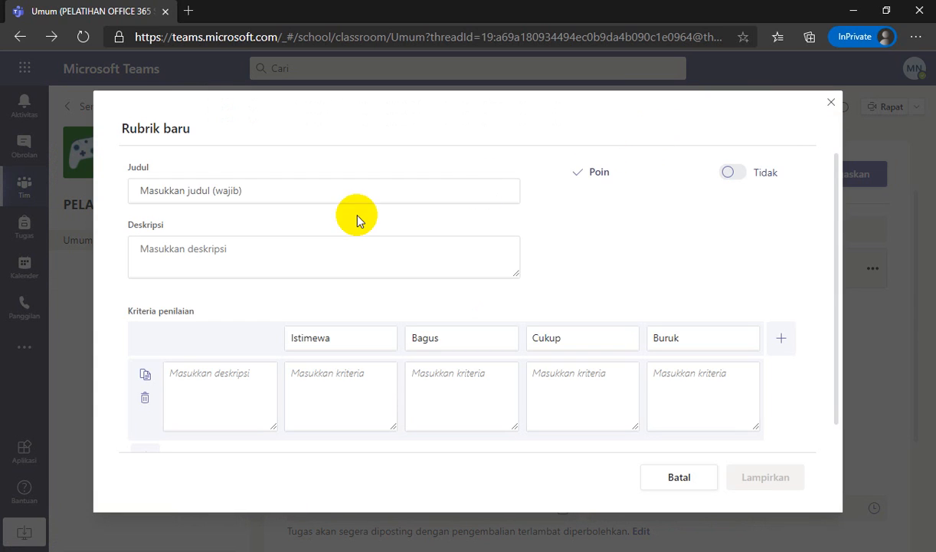
pyautogui.click(228, 193)
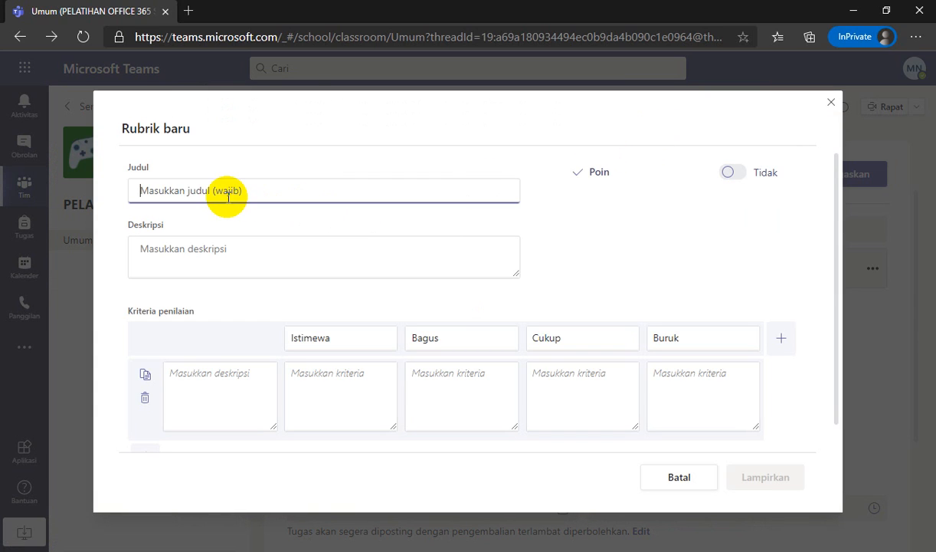
pyautogui.write('RUBIK P')
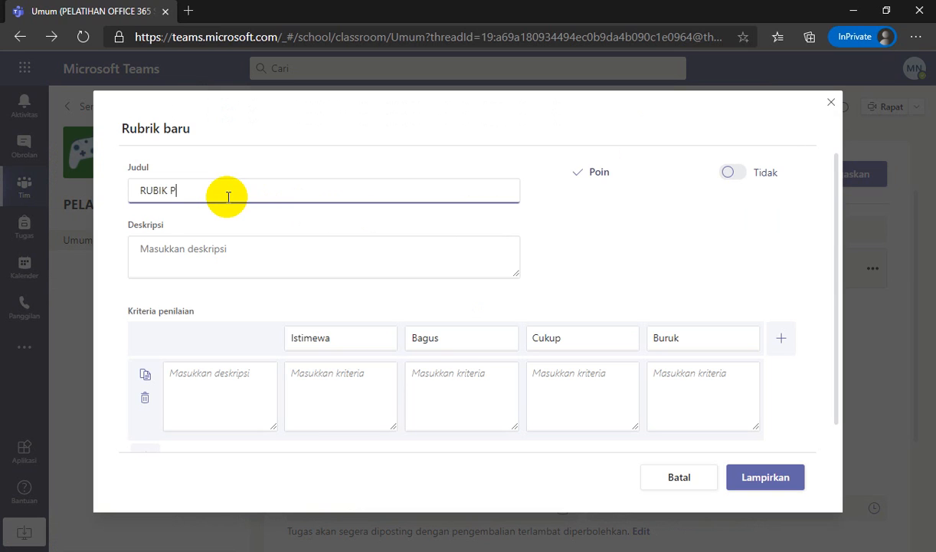
pyautogui.write('ENILAIAN 1')
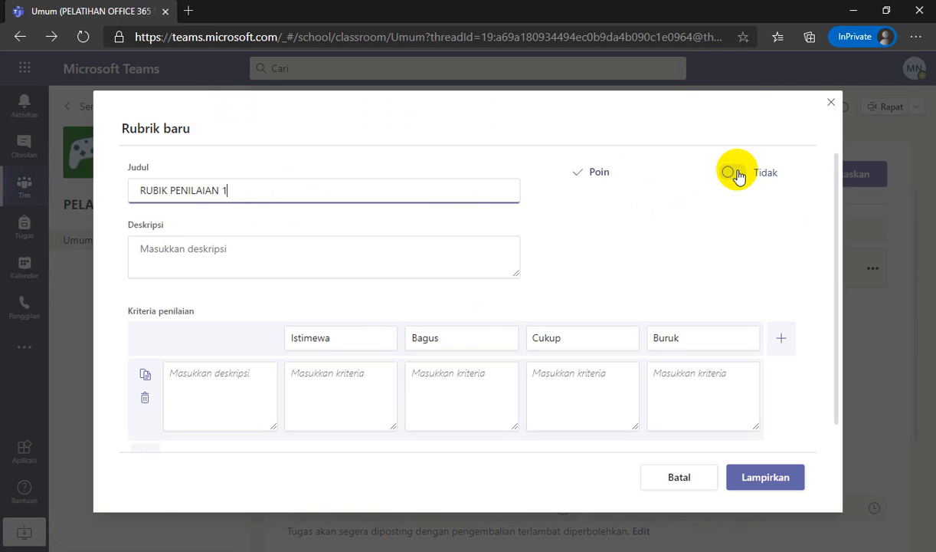
pyautogui.click(734, 173)
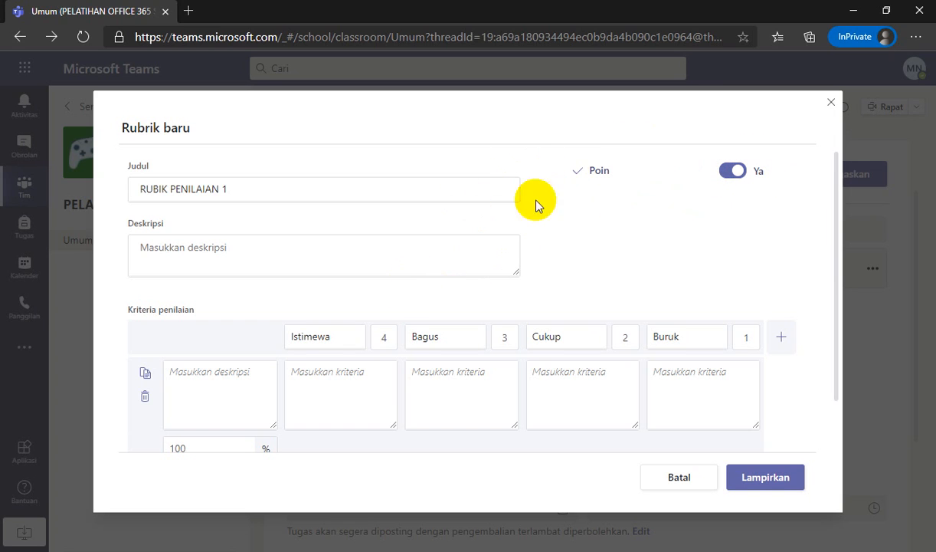
# Step: Describe the rubric's first criterion as "TEPAT INPUT GAMBAR KEYBOARD"
pyautogui.click(198, 379)
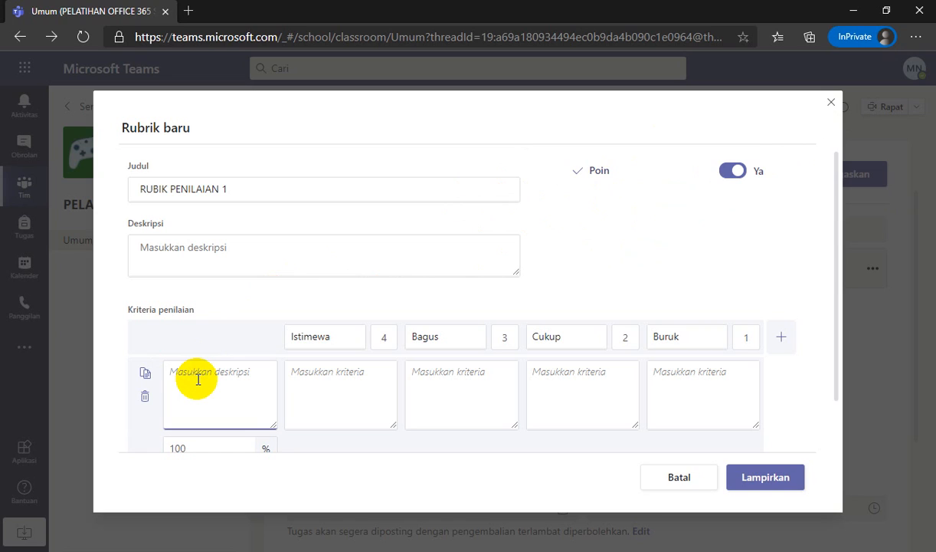
pyautogui.write('T')
pyautogui.press('BackSpace')
pyautogui.write('TEA')
pyautogui.write('AT')
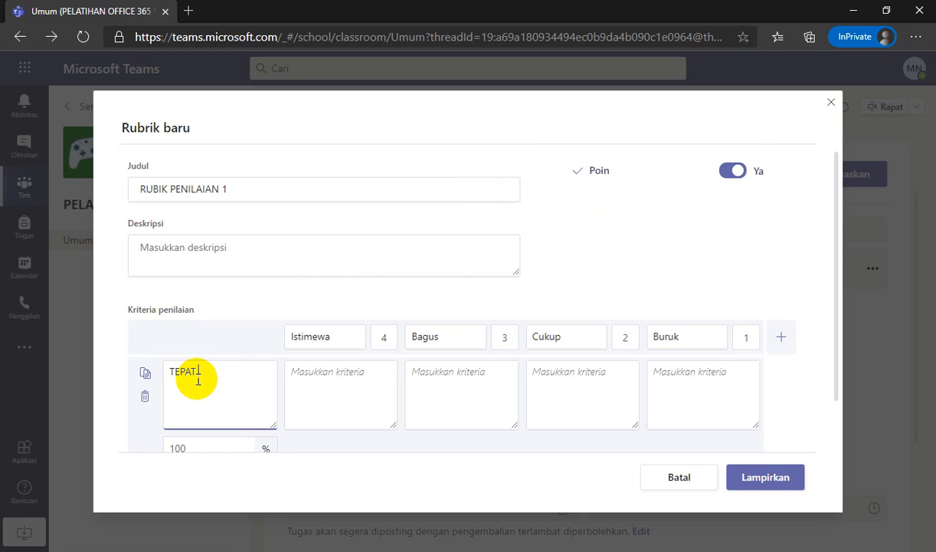
pyautogui.write(' INPUT GAMBAR KEYBOARD')
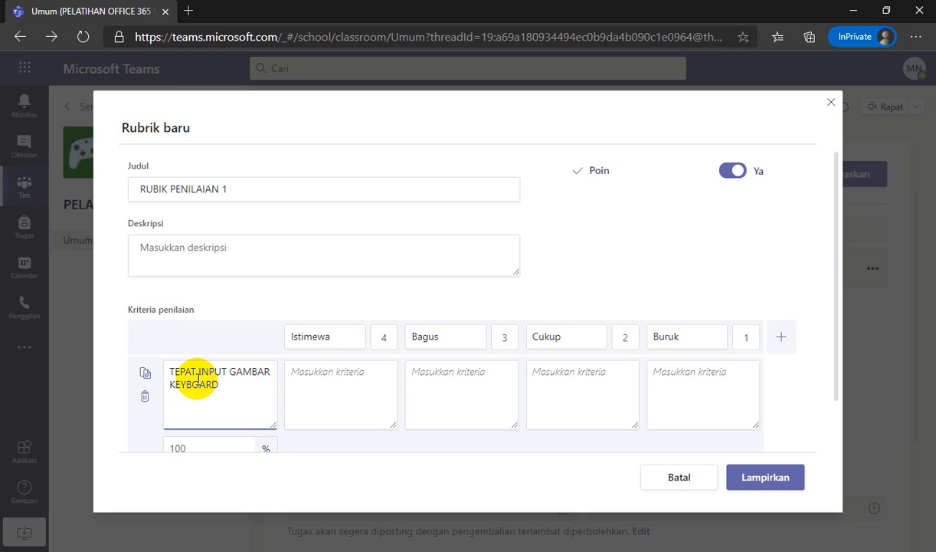
# Step: Fill the keyboard criterion's levels: Istimewa "TEPAT SEKALI", Bagus "TEPAT", Cukup "CUKUP" and Buruk "TIDAK SESUAI"
pyautogui.click(322, 390)
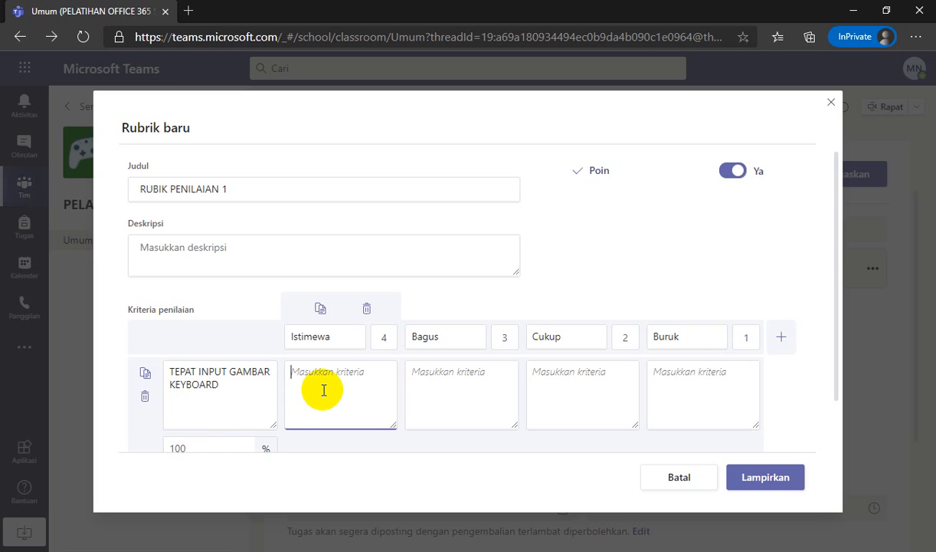
pyautogui.write('TEPAT SEKALI')
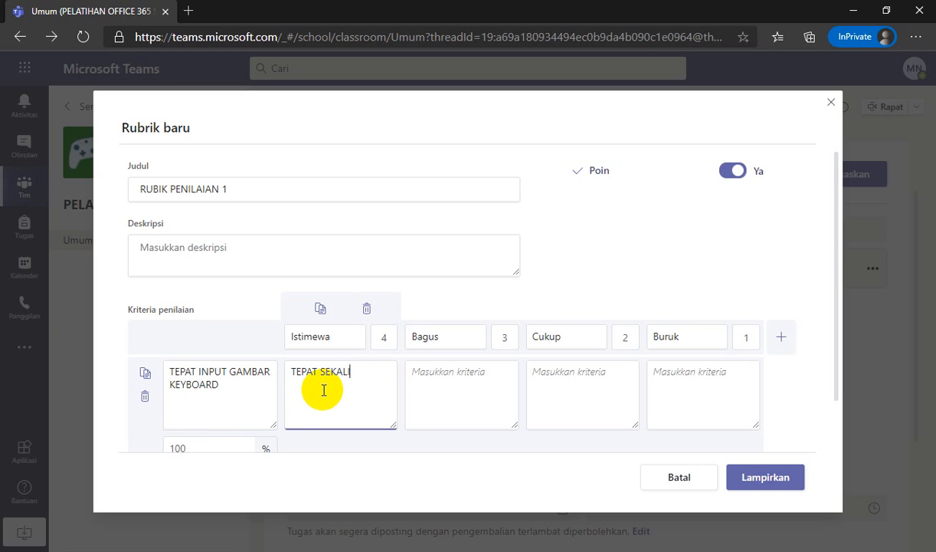
pyautogui.click(431, 383)
pyautogui.write('TEPAT')
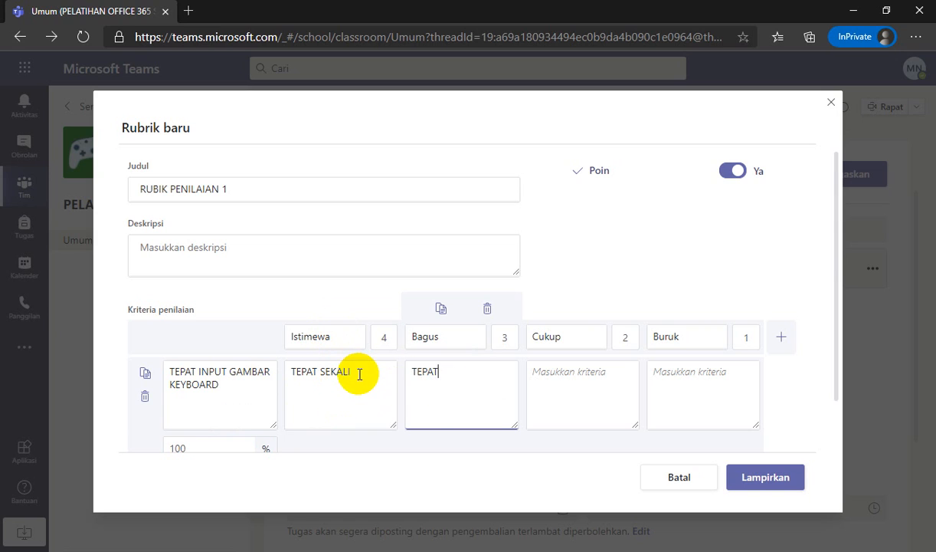
pyautogui.click(575, 375)
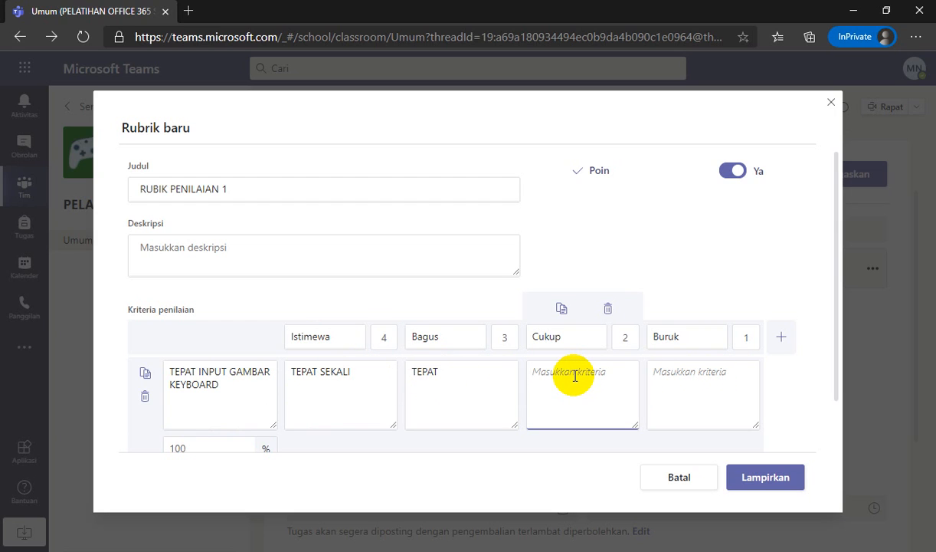
pyautogui.write('CUKUP')
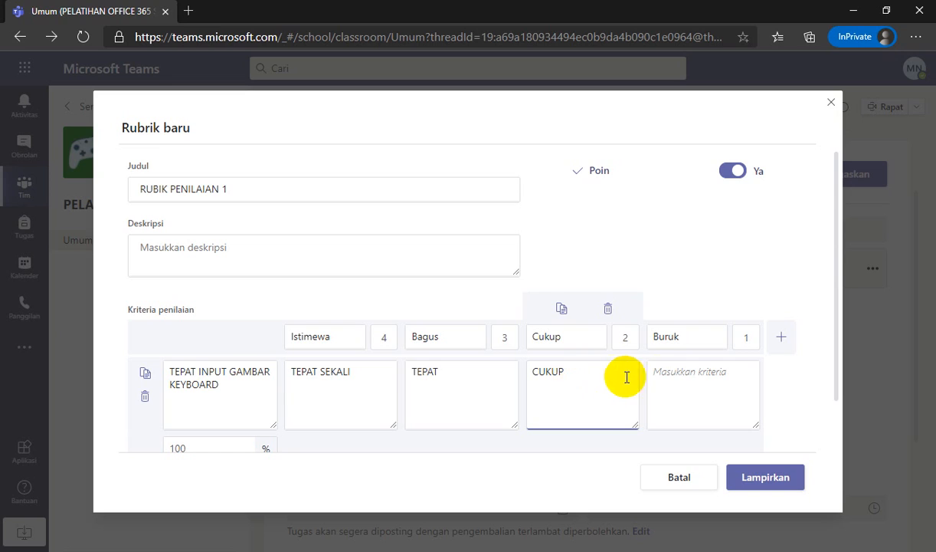
pyautogui.click(678, 376)
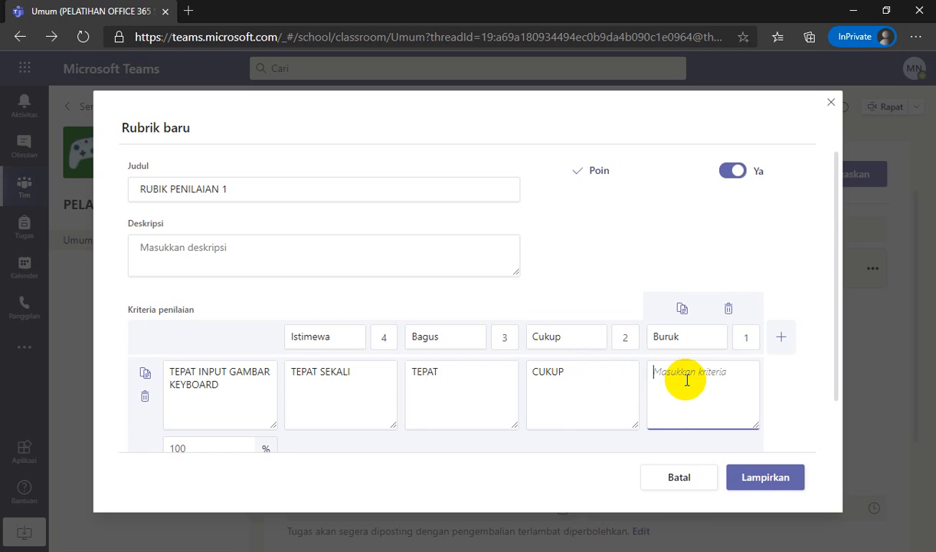
pyautogui.write('TIDAK SESUAI')
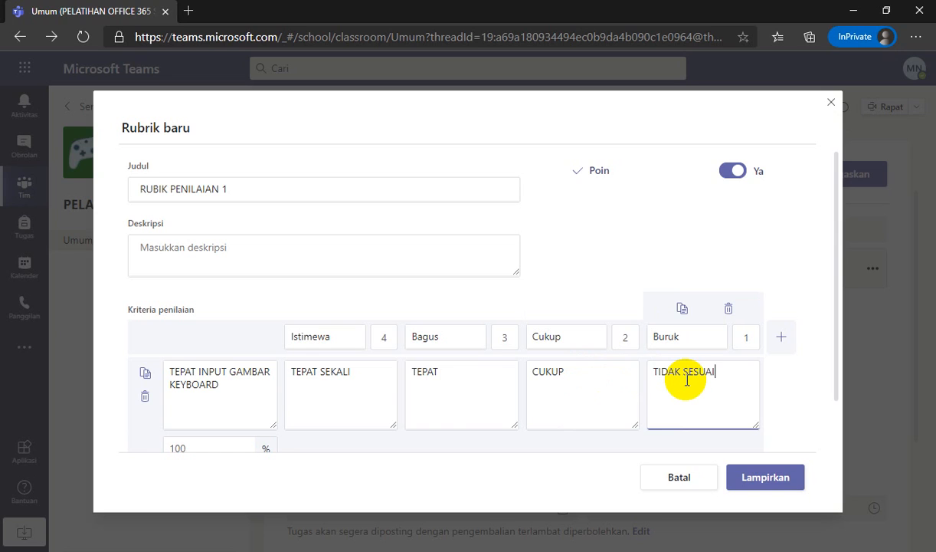
# Step: Set the weight of the keyboard criterion to 25%
pyautogui.scroll(-1, 551, 376)
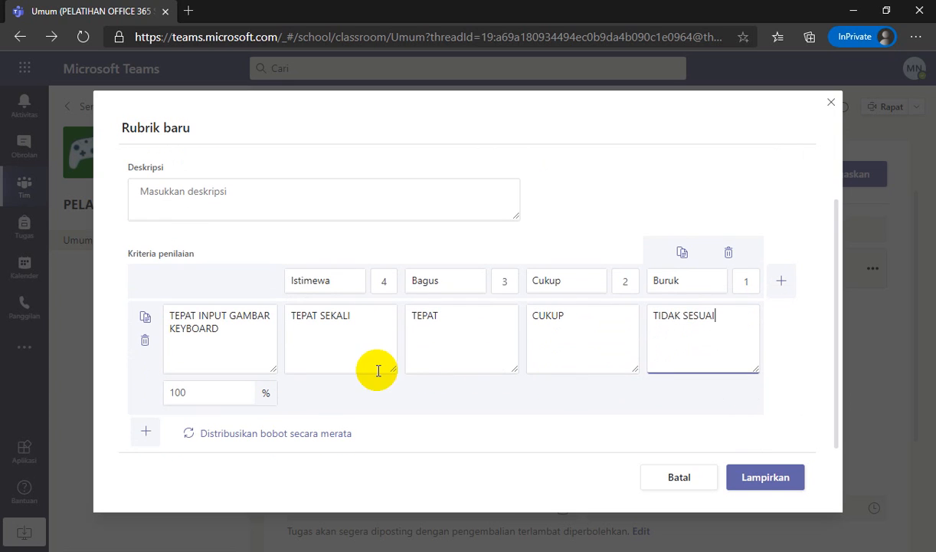
pyautogui.click(202, 392)
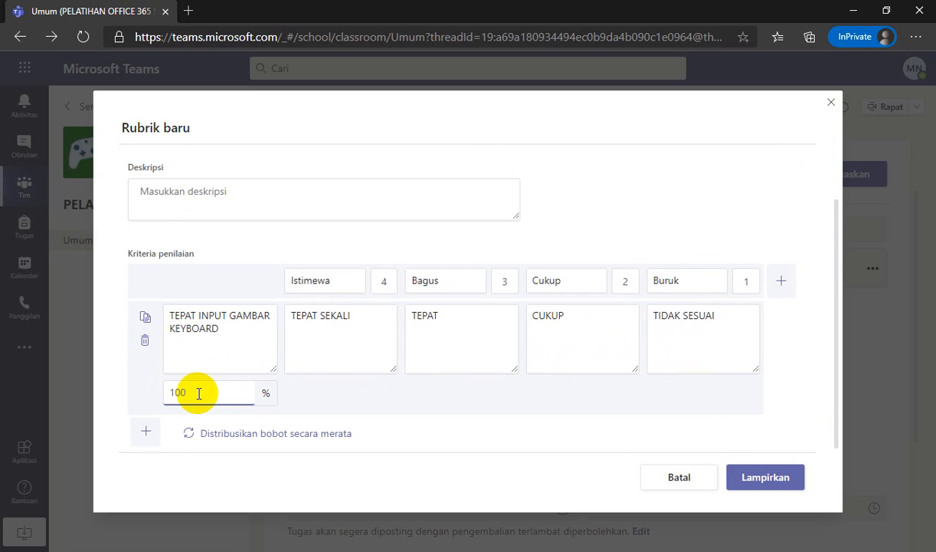
pyautogui.press('BackSpace')
pyautogui.press('BackSpace')
pyautogui.press('BackSpace')
pyautogui.write('25')
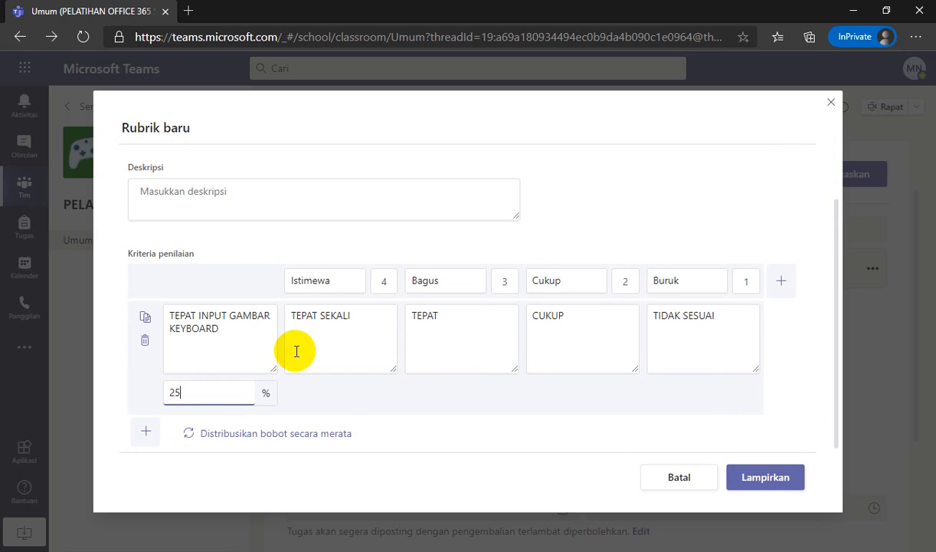
# Step: Add a second criterion, "TEPAT INPUT GAMBAR MOUSE", reusing the first row's wording, and weight it 25%
pyautogui.click(146, 431)
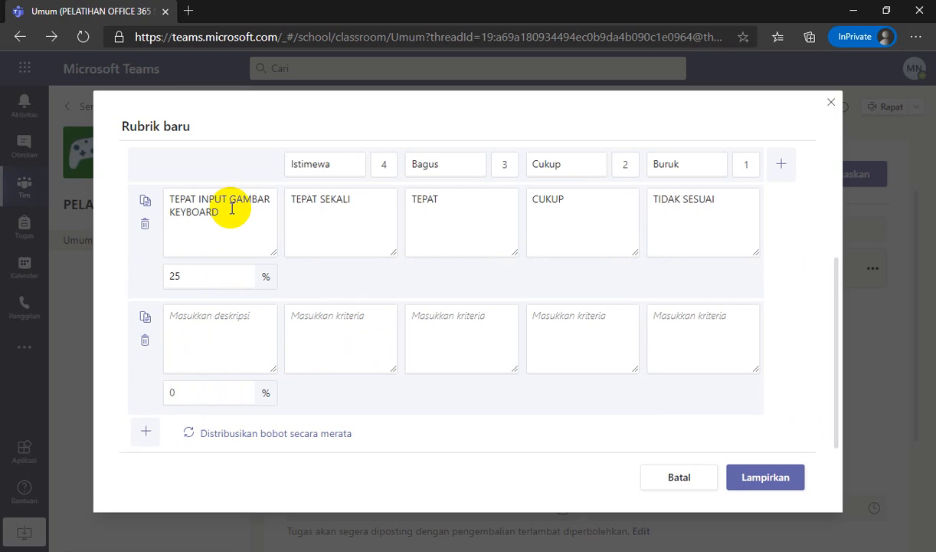
pyautogui.moveTo(172, 201); pyautogui.dragTo(270, 198)
pyautogui.hotkey('ctrl', 'c')
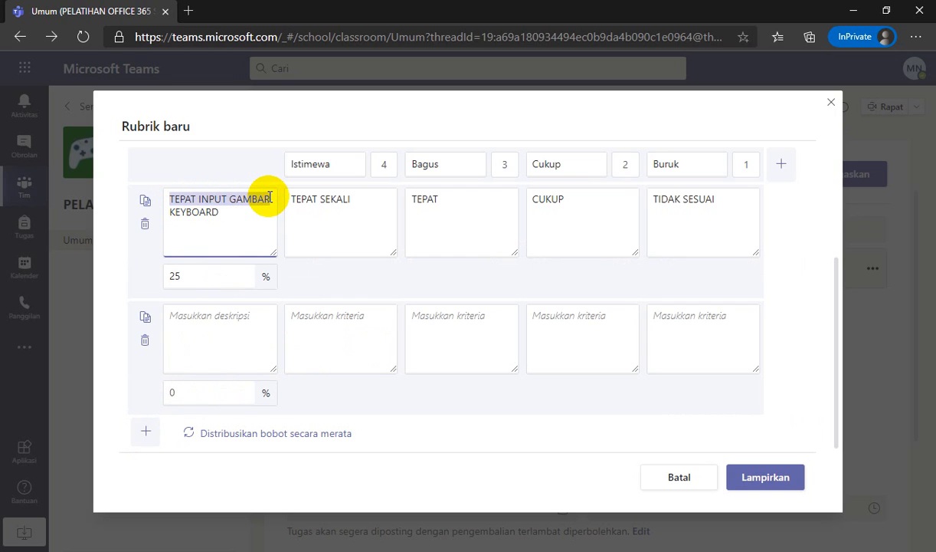
pyautogui.click(236, 328)
pyautogui.hotkey('ctrl', 'v')
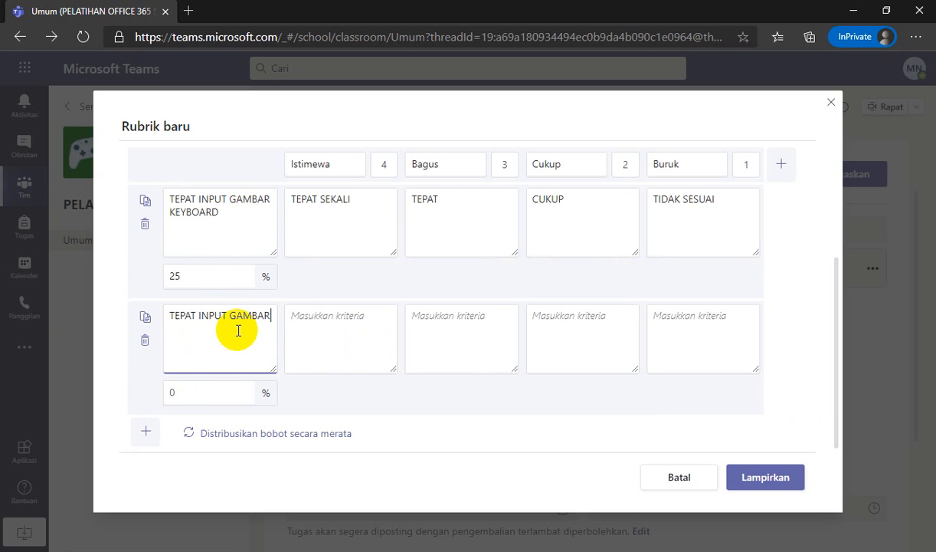
pyautogui.write('MOUSE')
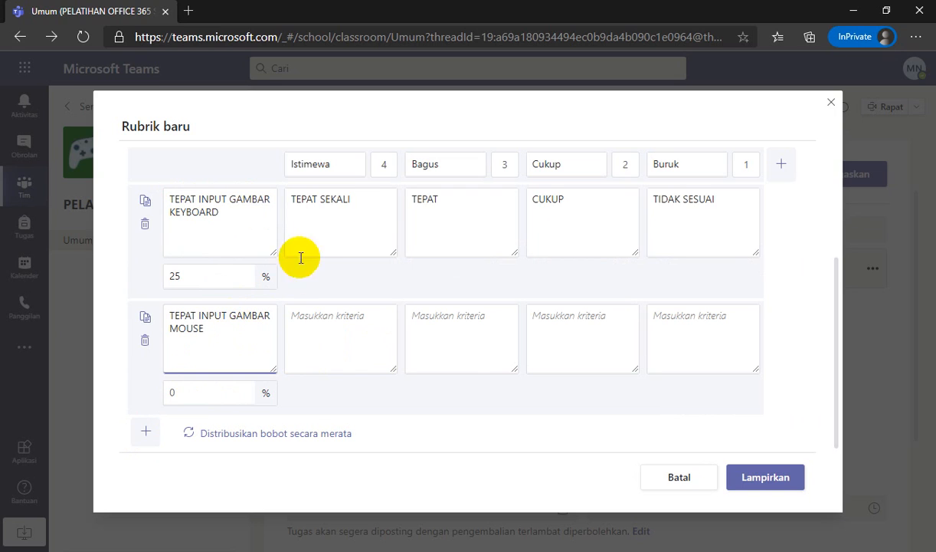
pyautogui.click(174, 390)
pyautogui.write('25')
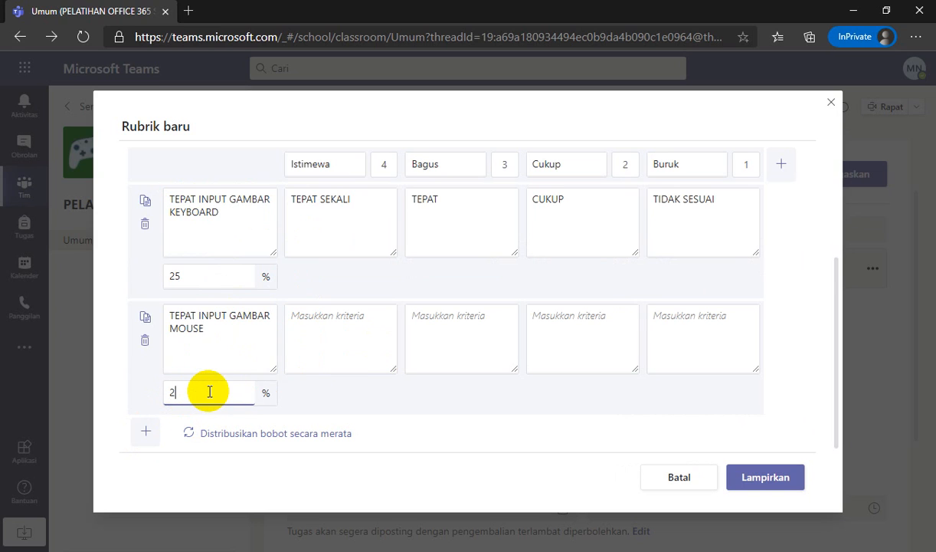
# Step: Add a third criterion described as "TEPAT INPUT GAMBAR SCANNER" with a weight of 25%
pyautogui.click(145, 431)
pyautogui.click(209, 320)
pyautogui.hotkey('ctrl', 'v')
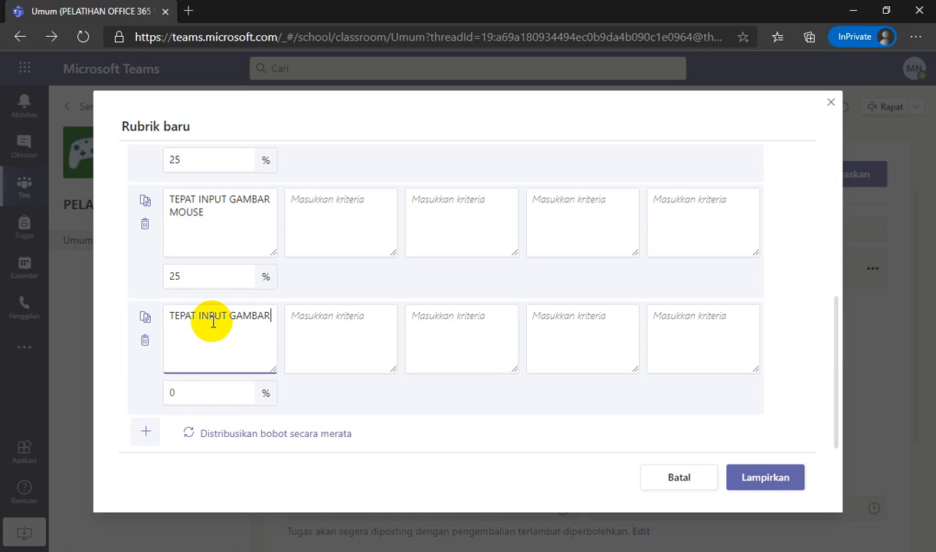
pyautogui.write('SCANNER')
pyautogui.click(180, 391)
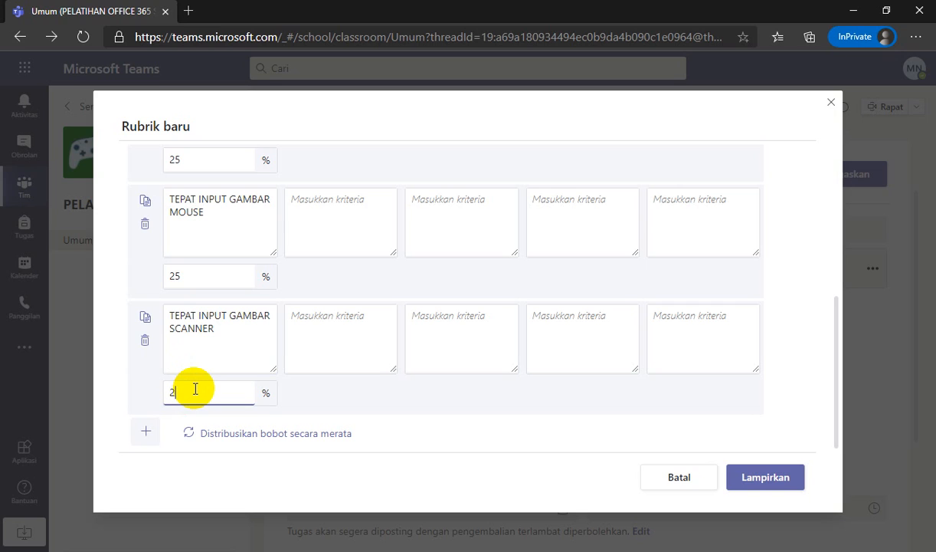
pyautogui.write('25')
# Step: Add a fourth criterion described as "TEPAT INPUT GAMBAR FLASHDISK" to the rubric
pyautogui.click(146, 430)
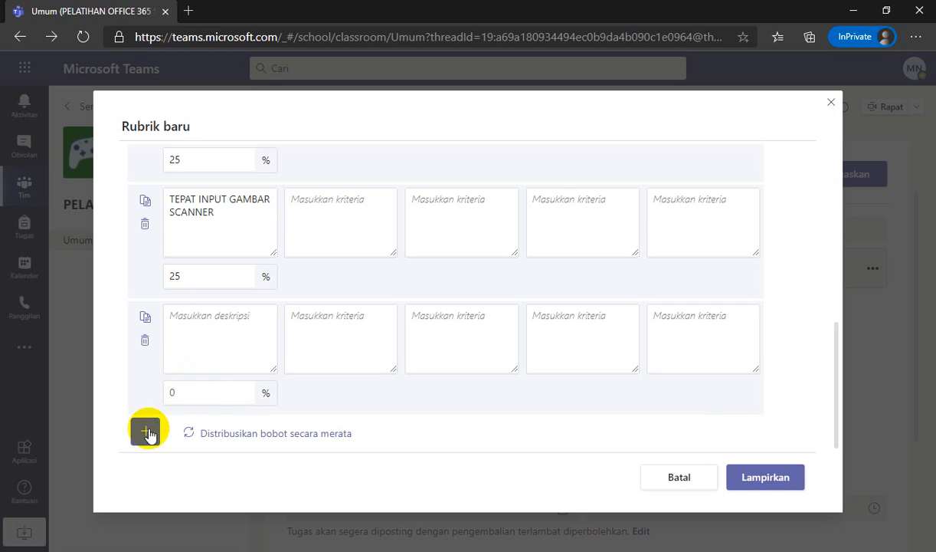
pyautogui.click(236, 332)
pyautogui.write('V')
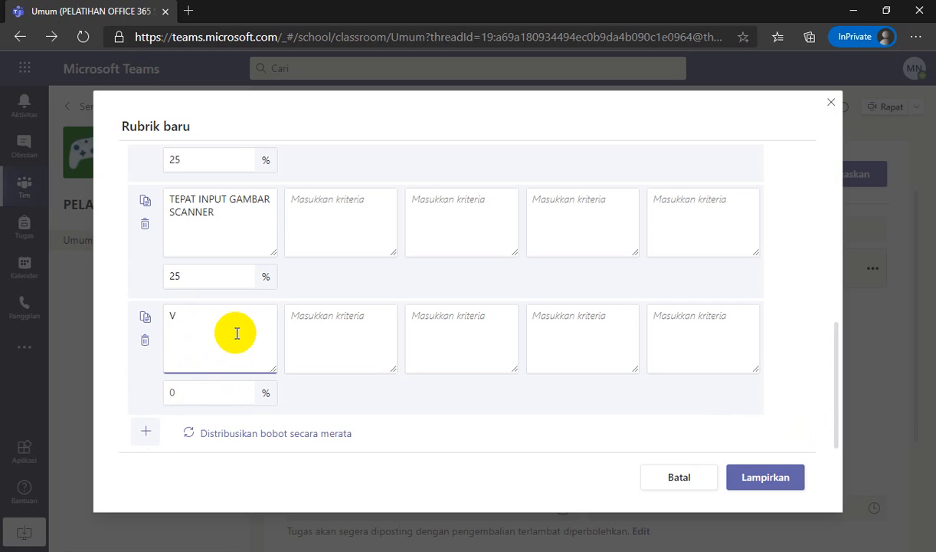
pyautogui.press('BackSpace')
pyautogui.hotkey('ctrl', 'v')
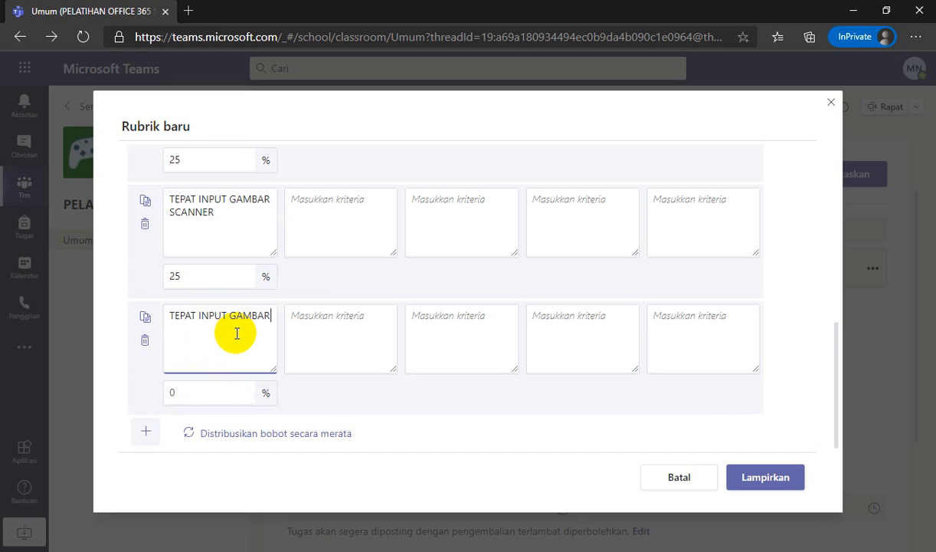
pyautogui.write('FLASHDISK')
# Step: Set the flashdisk criterion's weight to 25% and check the levels and weights of all the rubric rows
pyautogui.scroll(3, 236, 334)
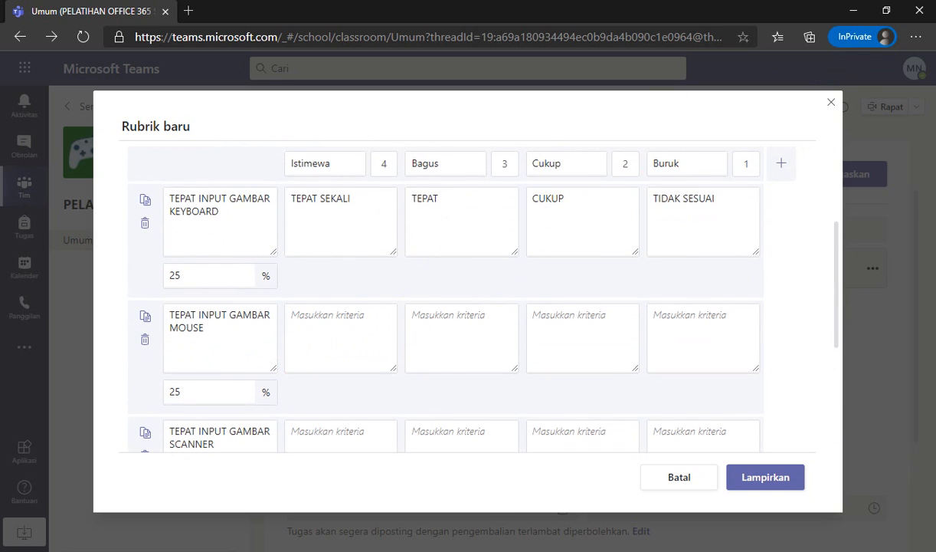
pyautogui.scroll(-3, 482, 406)
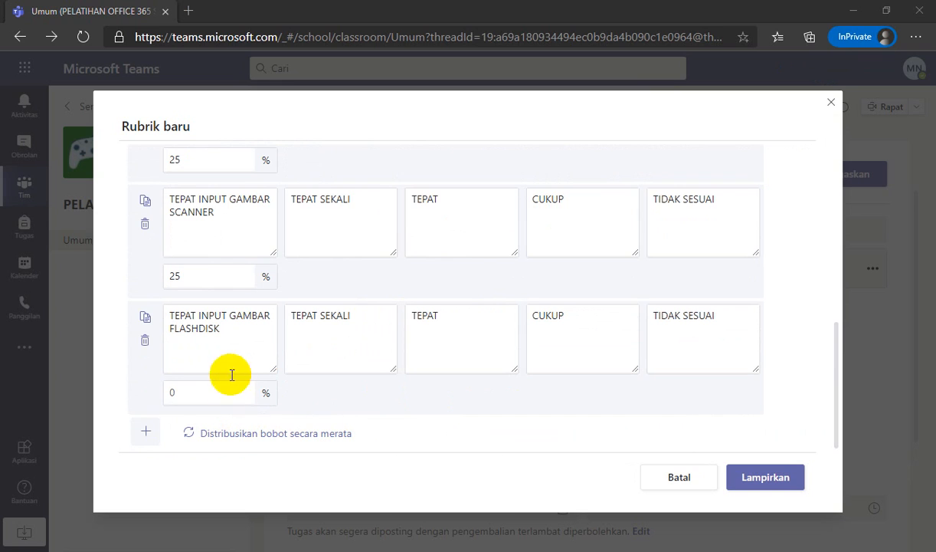
pyautogui.click(196, 397)
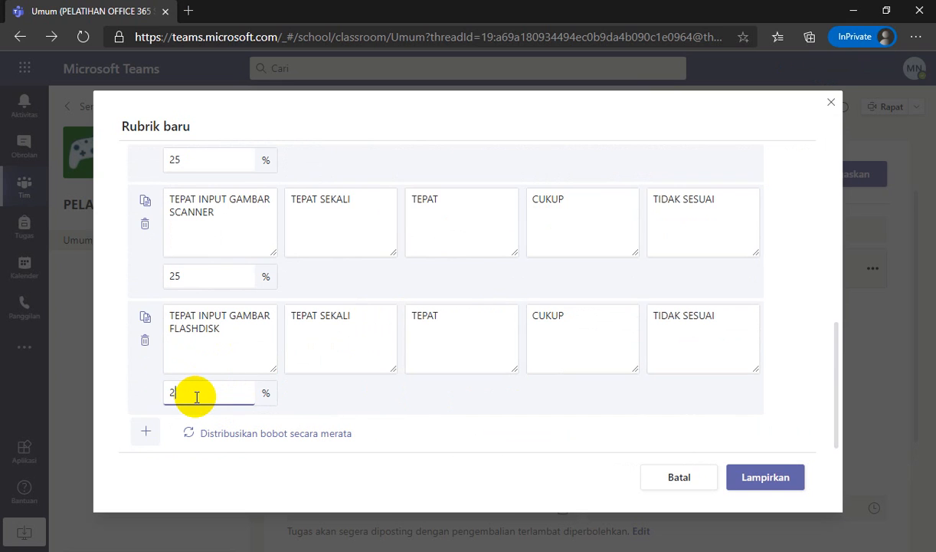
pyautogui.scroll(5, 278, 369)
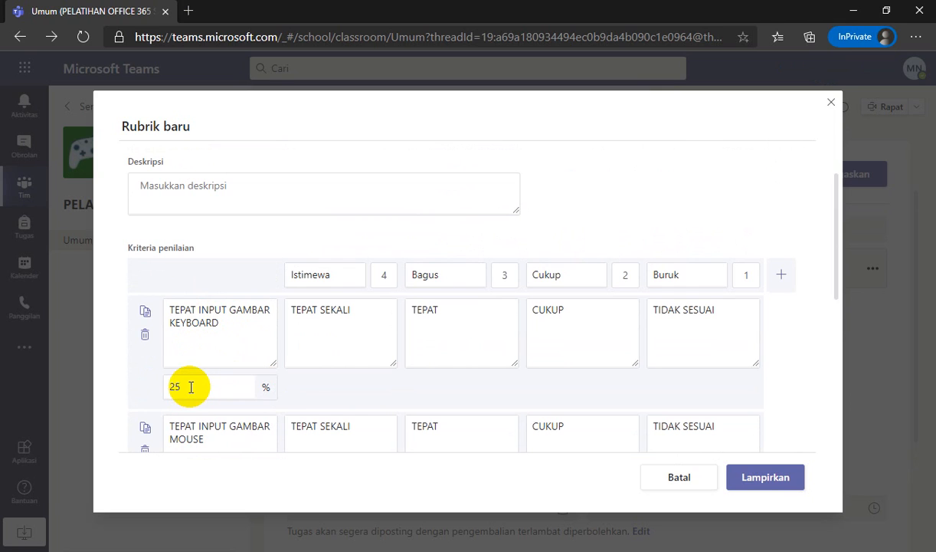
pyautogui.scroll(-5, 338, 368)
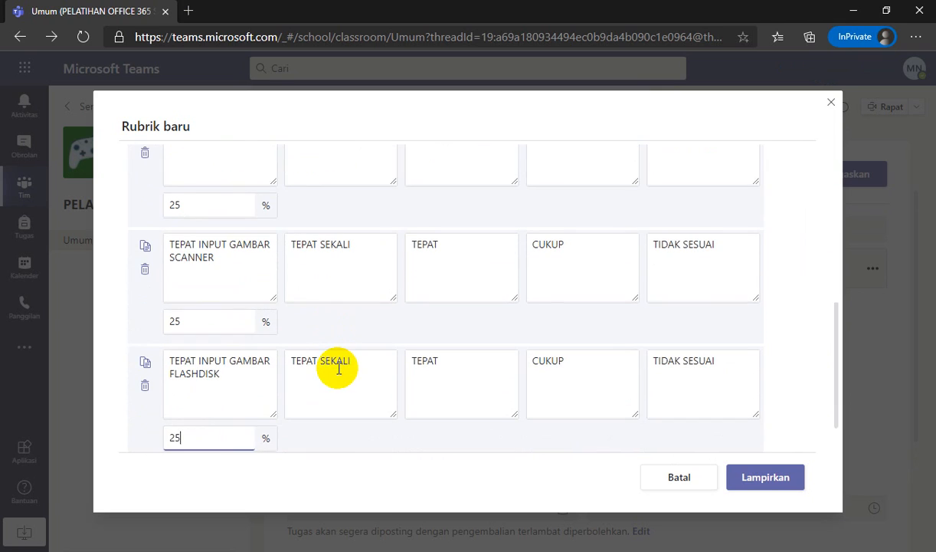
pyautogui.scroll(-1, 339, 369)
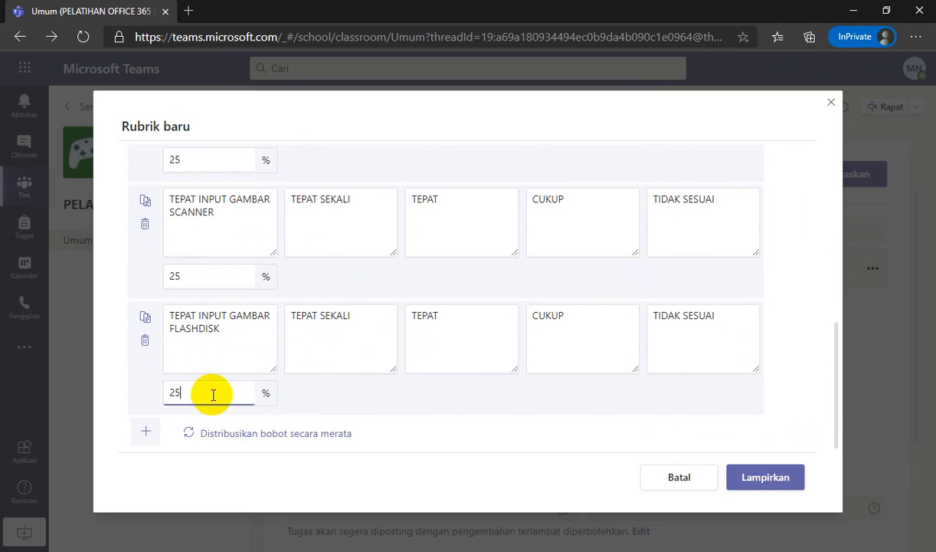
# Step: Attach the RUBIK PENILAIAN 1 rubric, with weights distributed evenly, to the assignment and remove it again
pyautogui.click(237, 435)
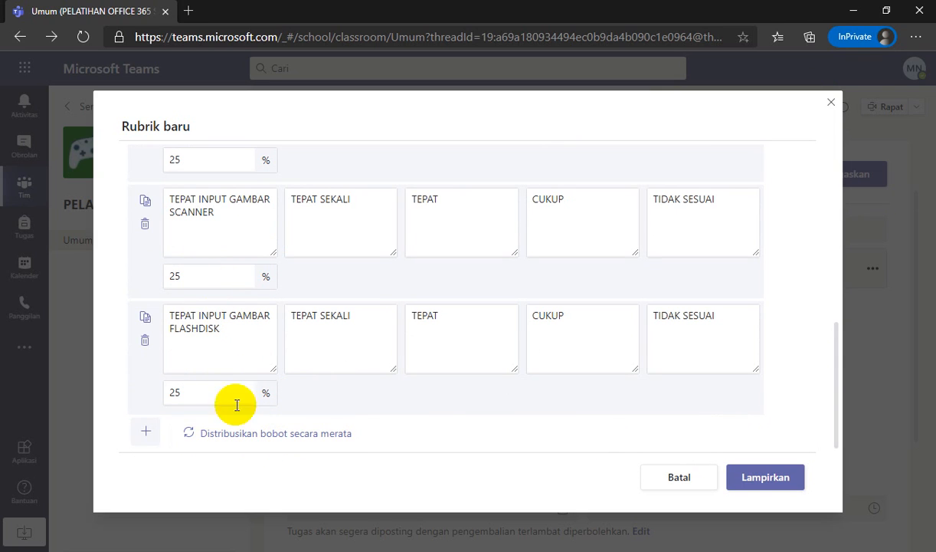
pyautogui.scroll(3, 224, 193)
pyautogui.scroll(5, 234, 341)
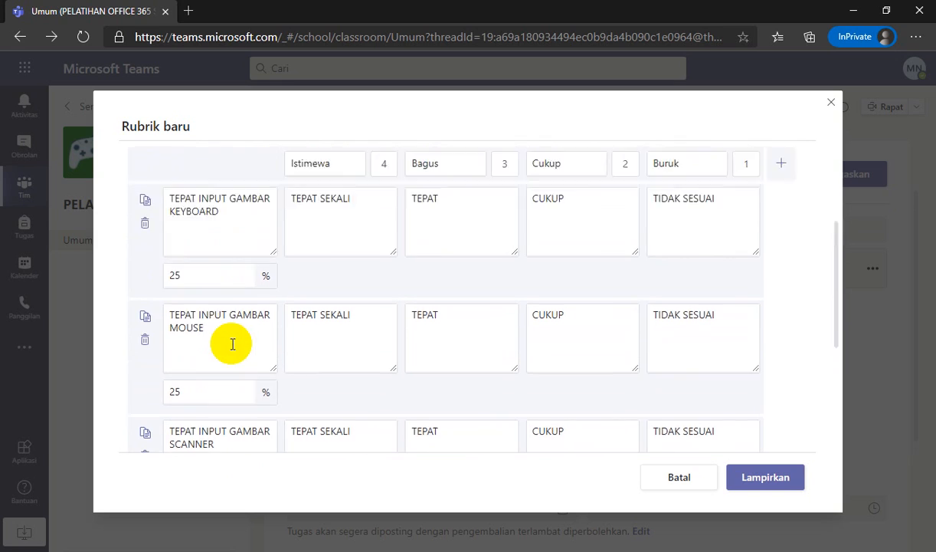
pyautogui.click(758, 482)
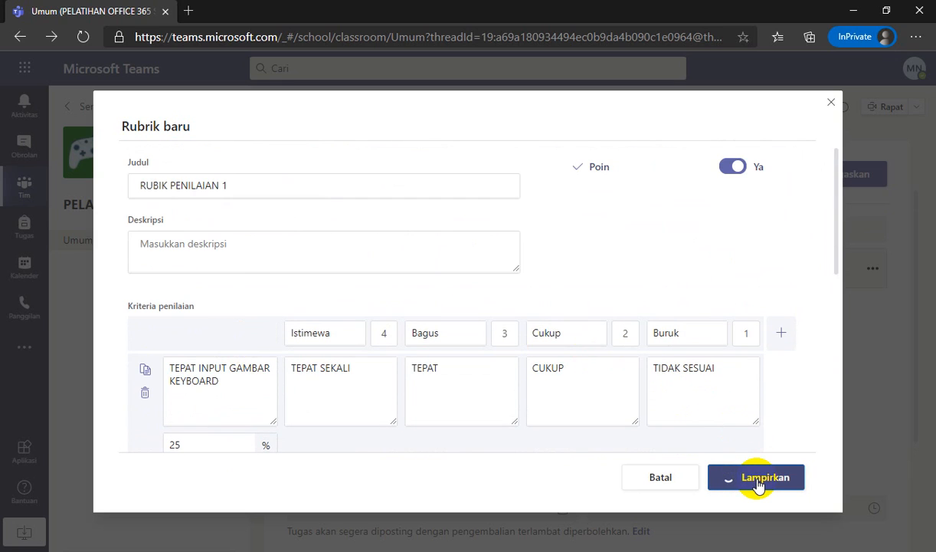
pyautogui.scroll(-1, 678, 440)
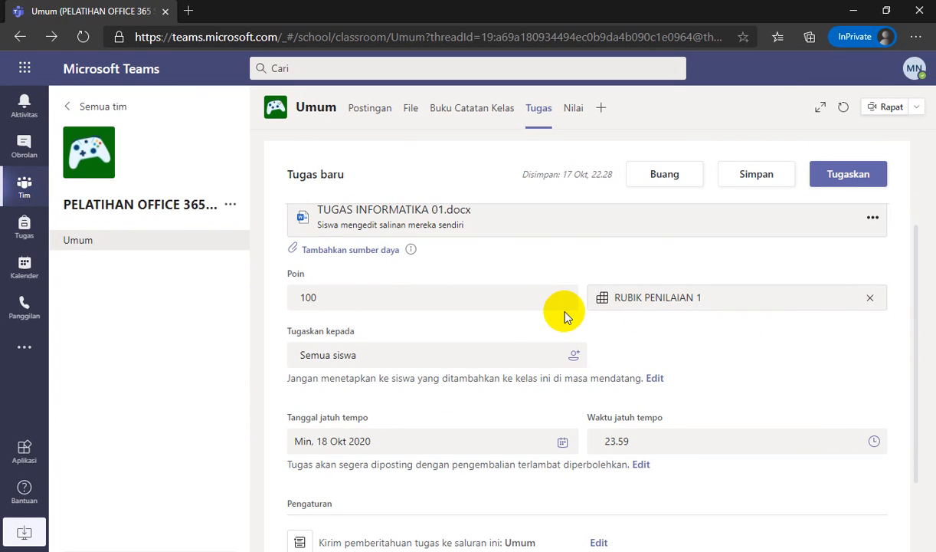
pyautogui.click(871, 299)
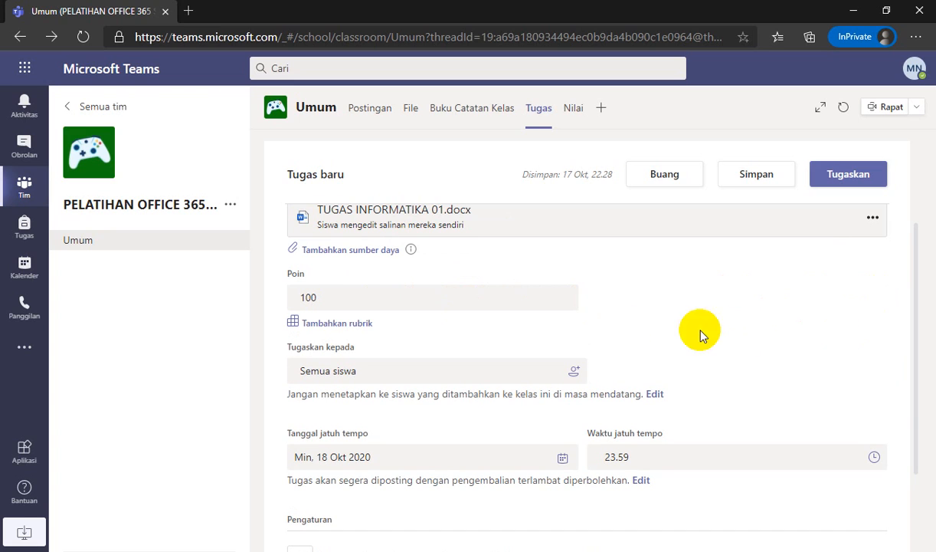
# Step: Set the assignment's due date to Friday, 23 October 2020 and its due time to 08.00
pyautogui.scroll(-3, 594, 389)
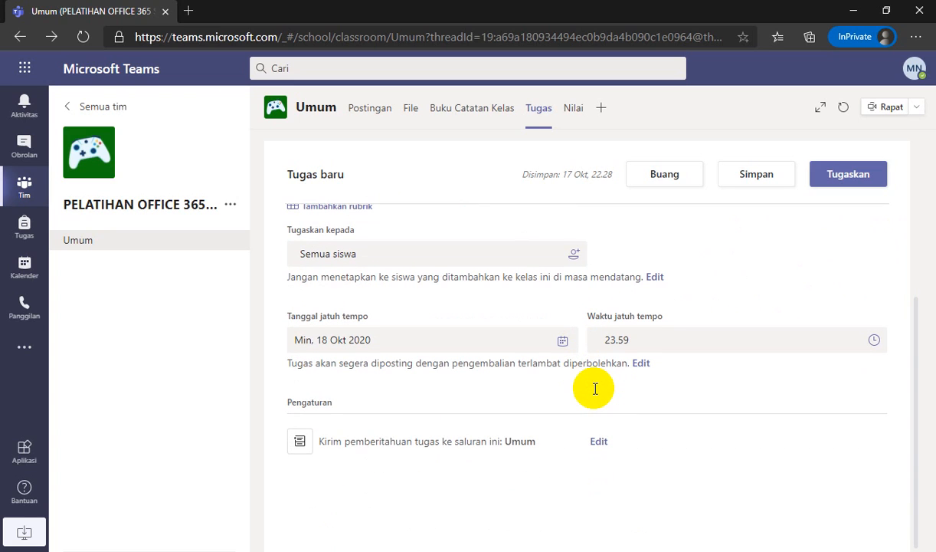
pyautogui.click(370, 346)
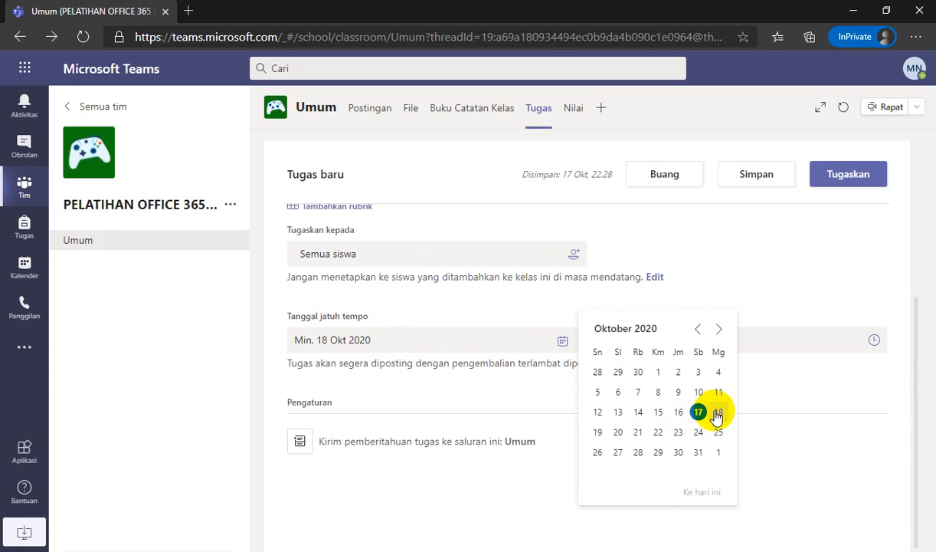
pyautogui.click(678, 432)
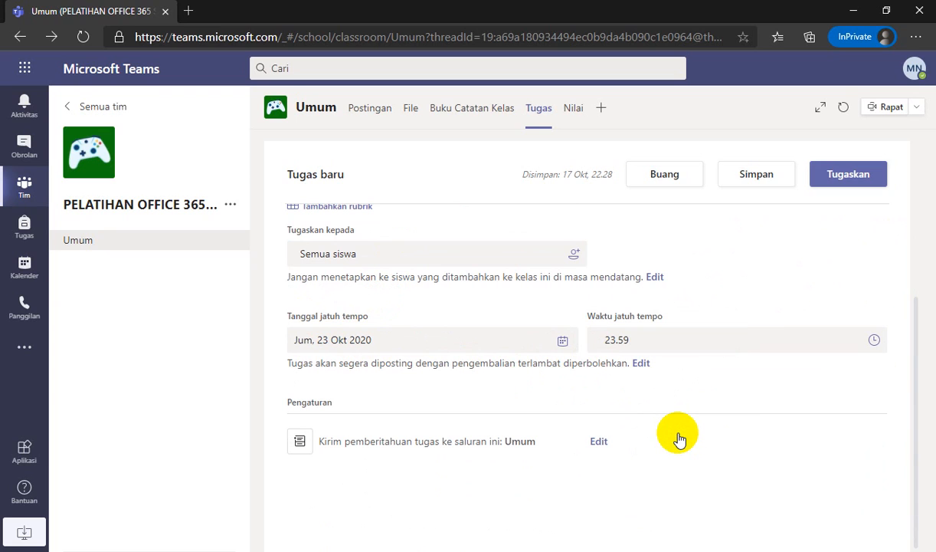
pyautogui.click(641, 341)
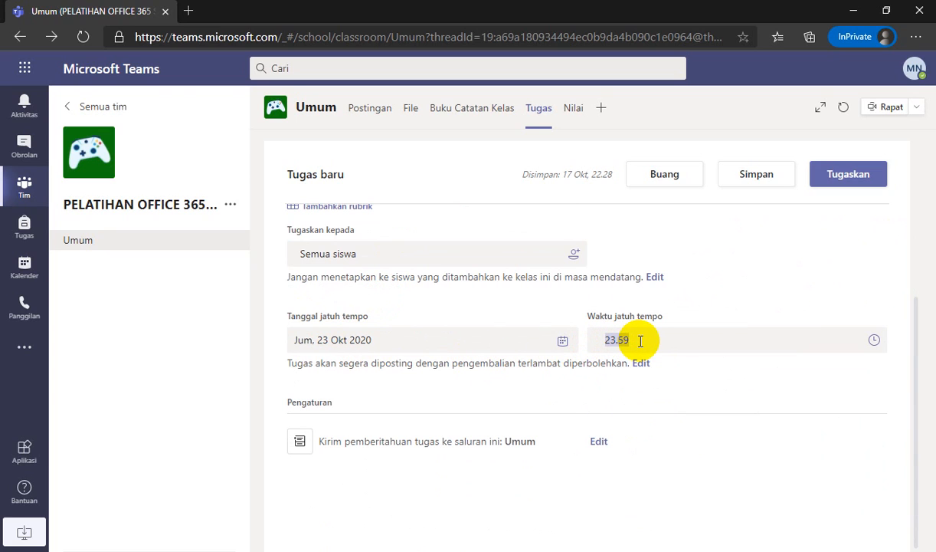
pyautogui.click(874, 341)
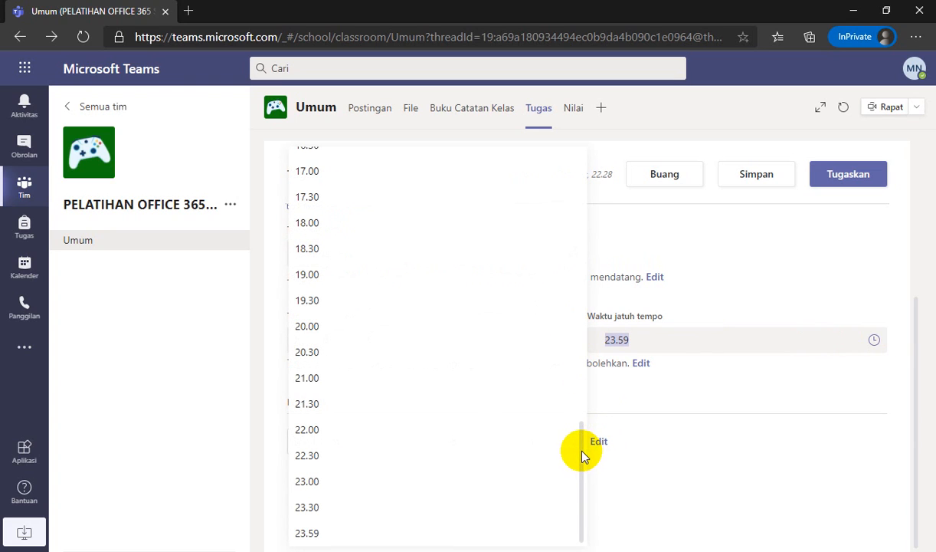
pyautogui.moveTo(580, 456); pyautogui.dragTo(567, 253)
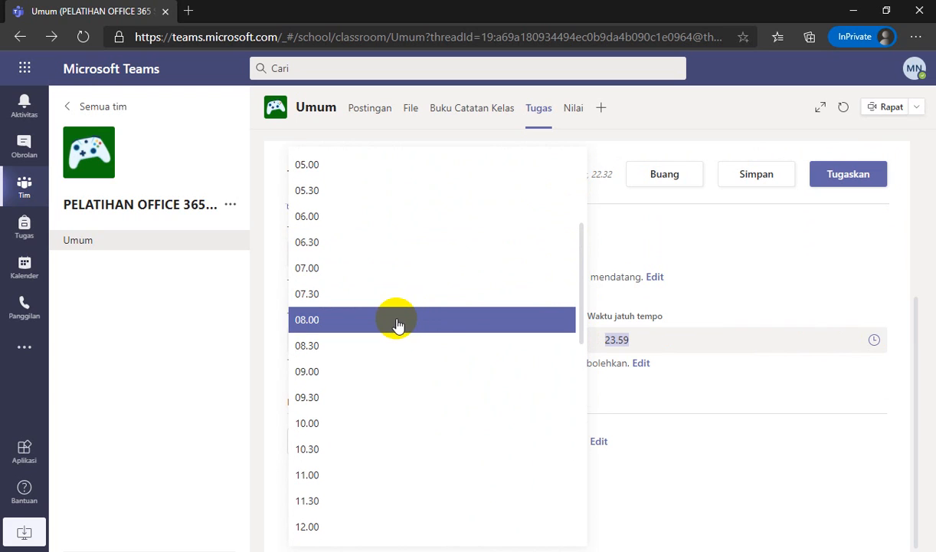
pyautogui.click(397, 325)
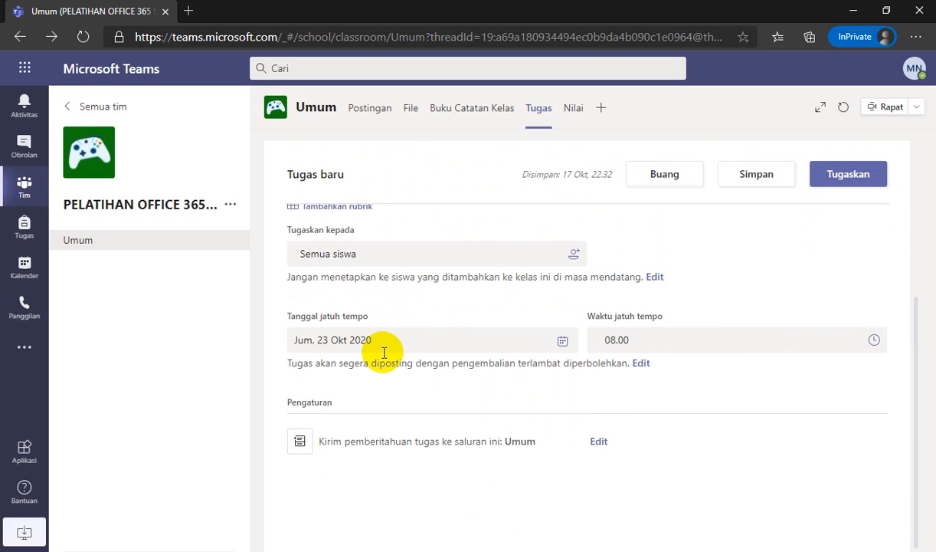
# Step: Review the assignment's settings and save it as a draft
pyautogui.scroll(3, 692, 265)
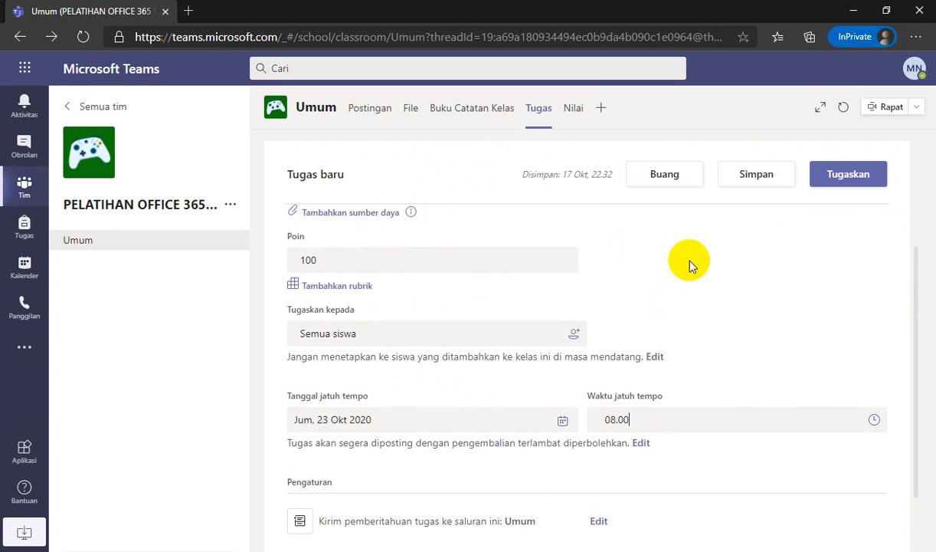
pyautogui.scroll(-3, 704, 331)
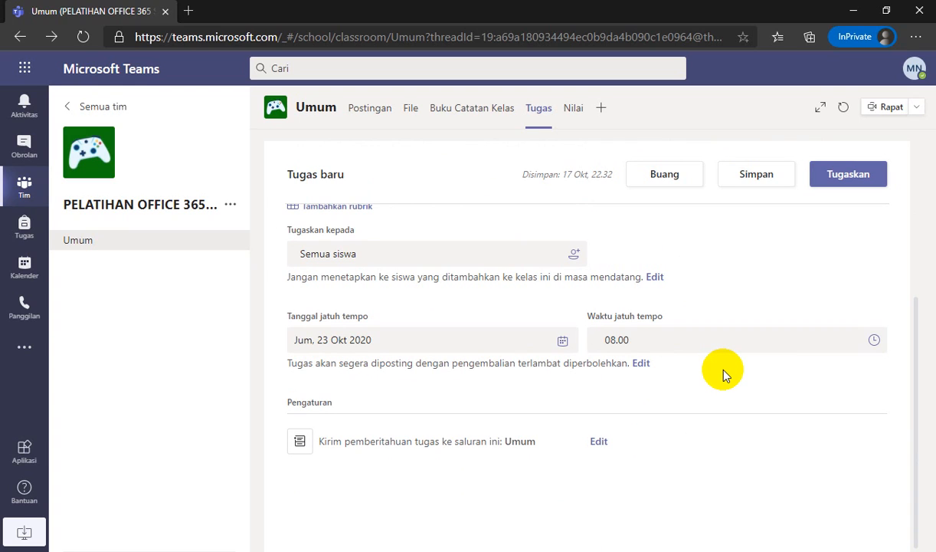
pyautogui.click(766, 179)
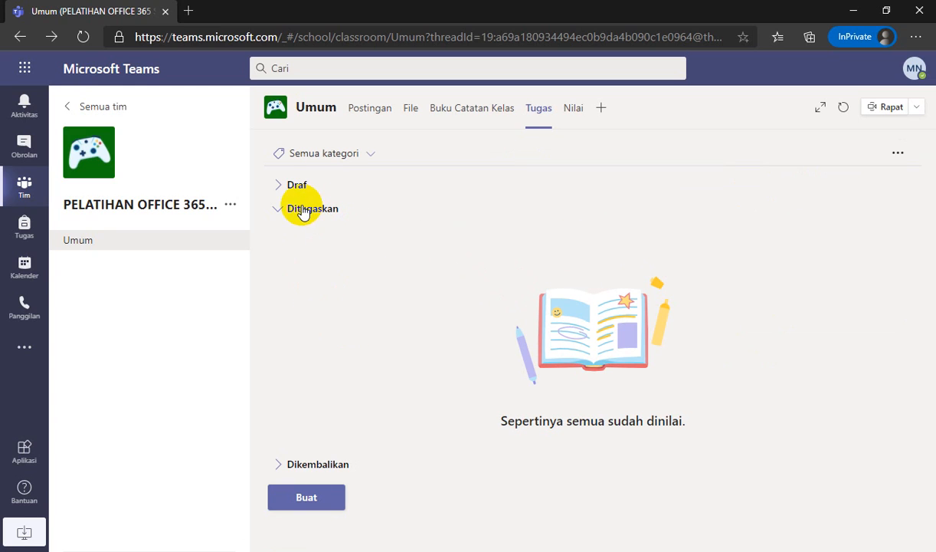
# Step: Reopen the TUGAS PERANGKAT INPUT draft and assign it to the class
pyautogui.click(280, 187)
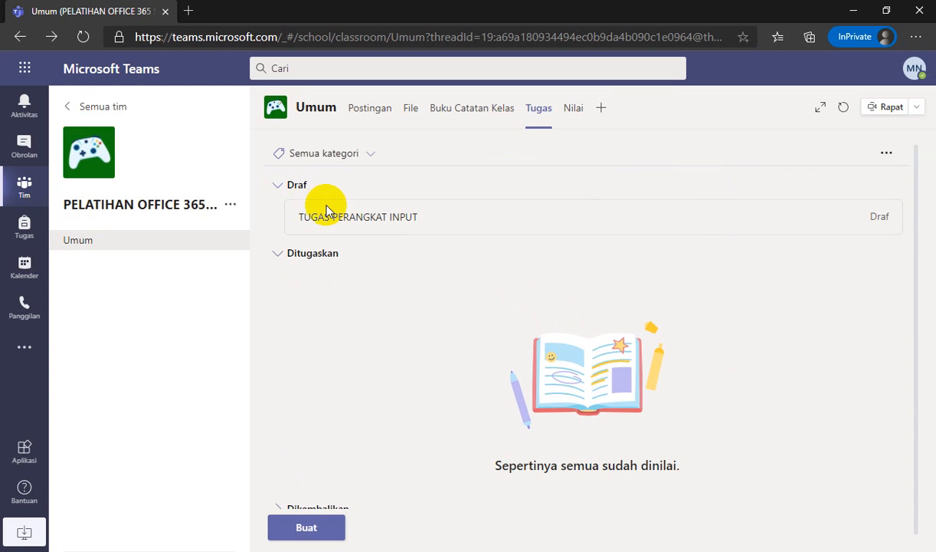
pyautogui.click(711, 216)
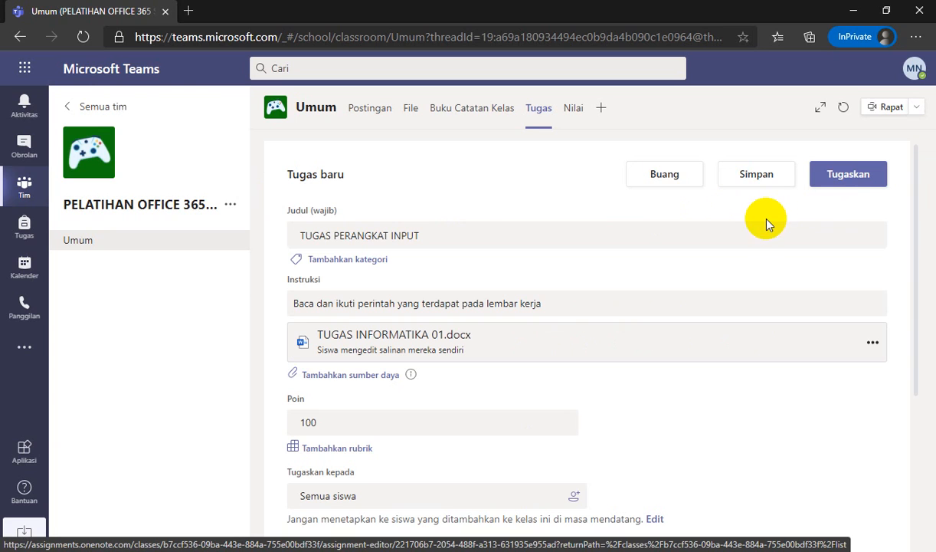
pyautogui.click(853, 185)
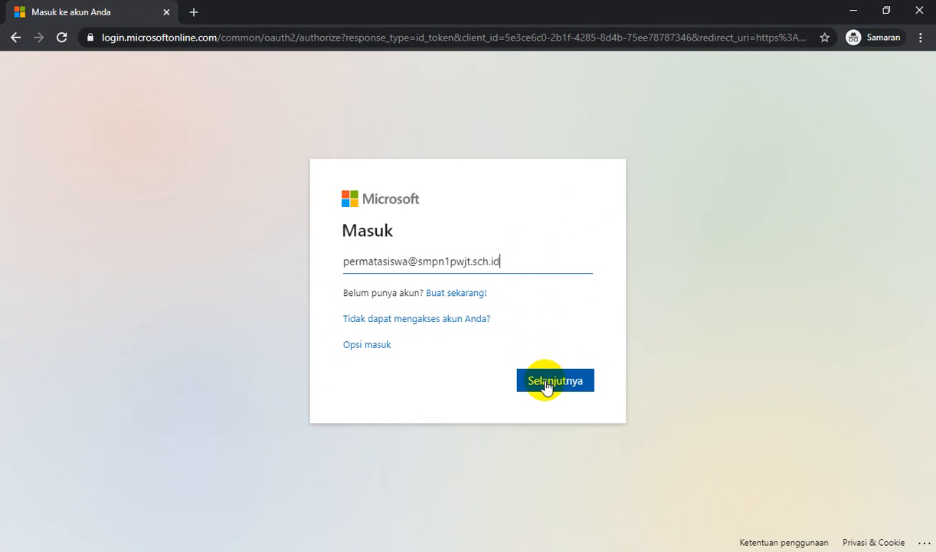
# Step: Sign in to Microsoft with the student's e-mail and account password, declining to stay signed in
pyautogui.click(547, 383)
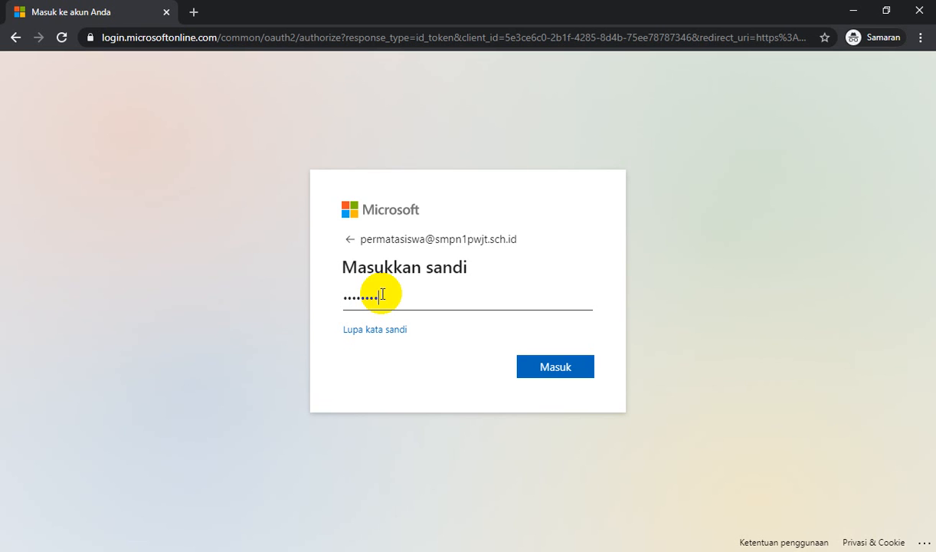
pyautogui.click(553, 370)
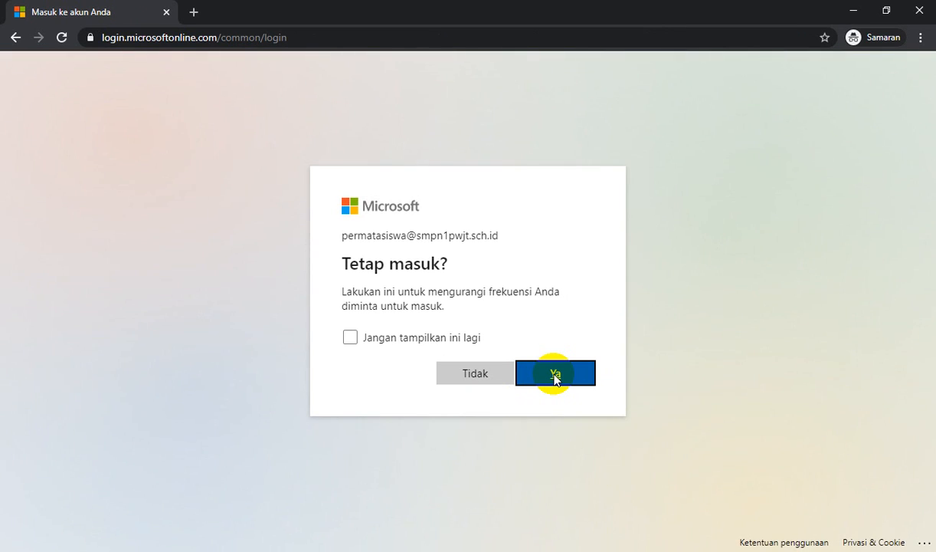
pyautogui.click(478, 375)
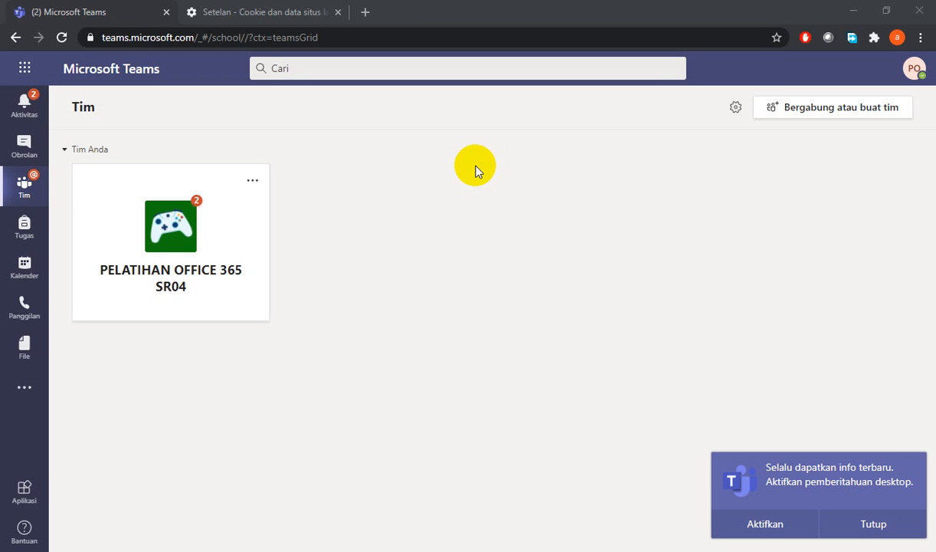
# Step: Close the cookie settings page, open the PELATIHAN OFFICE 365 SR04 team, and check the signed-in account
pyautogui.click(338, 13)
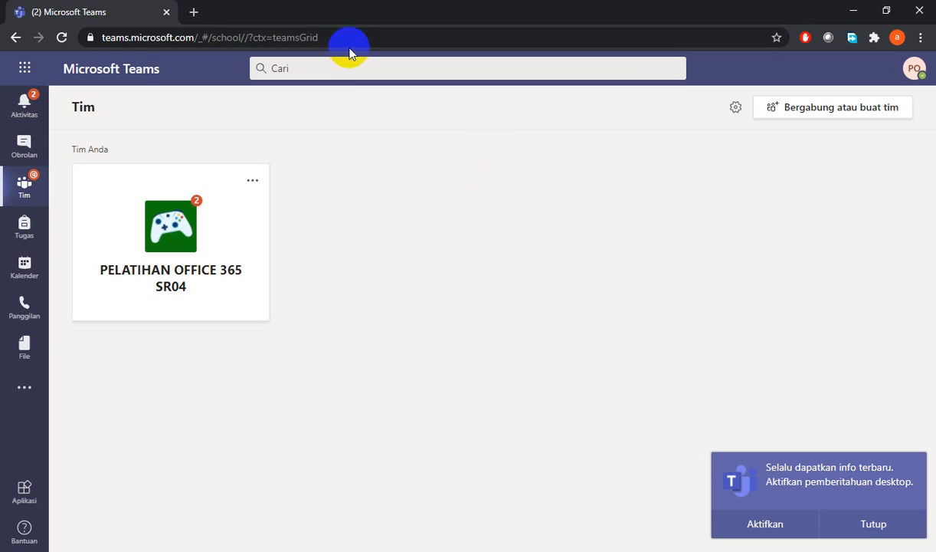
pyautogui.click(185, 264)
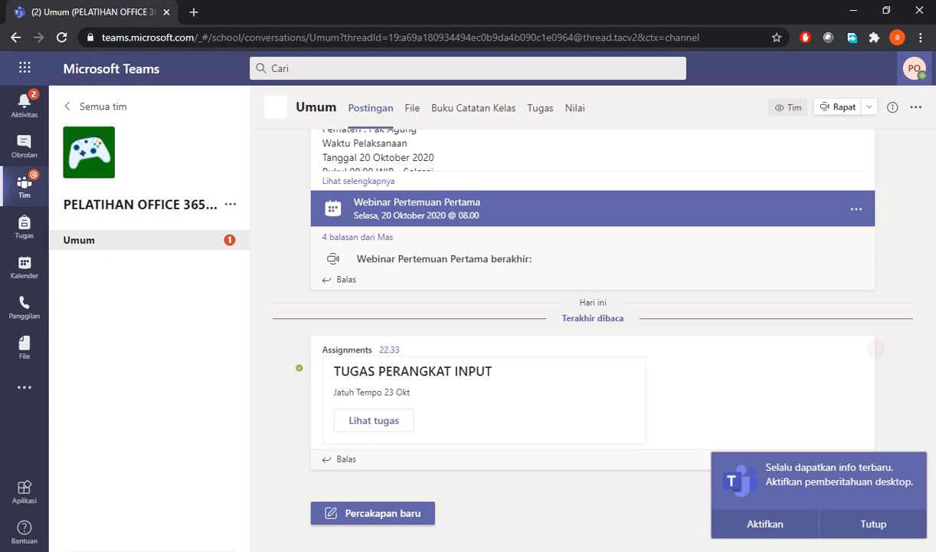
pyautogui.click(913, 71)
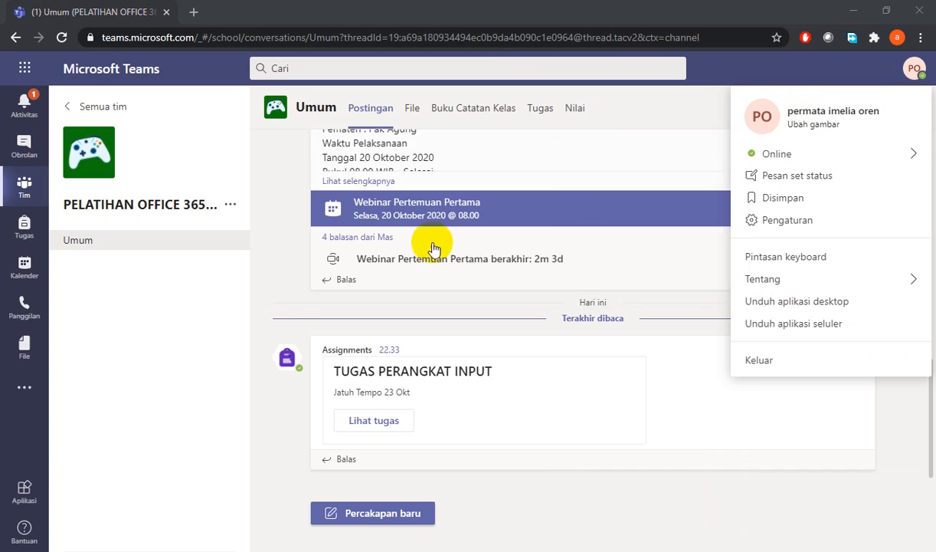
pyautogui.click(270, 281)
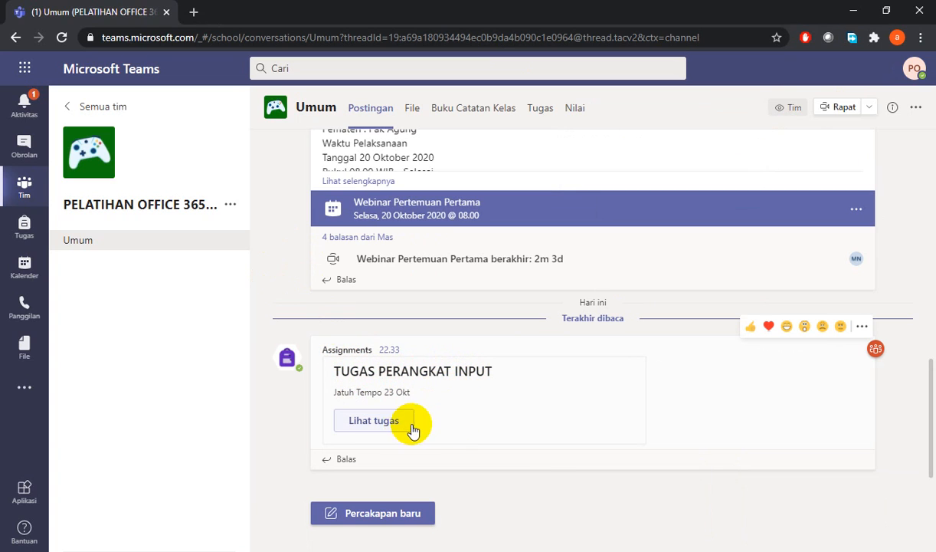
# Step: Check the team's assignment list and the activity feed, and open TUGAS PERANGKAT INPUT from its notification
pyautogui.click(540, 111)
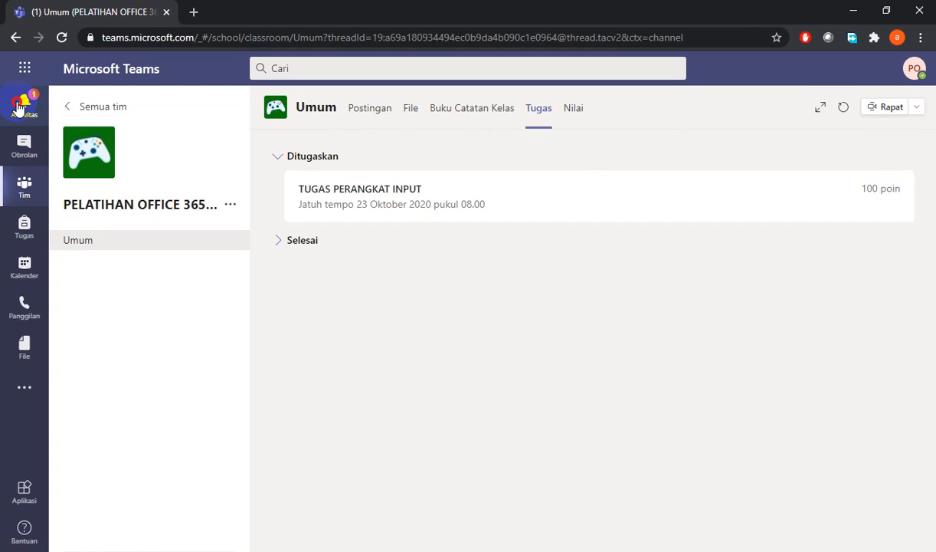
pyautogui.click(19, 108)
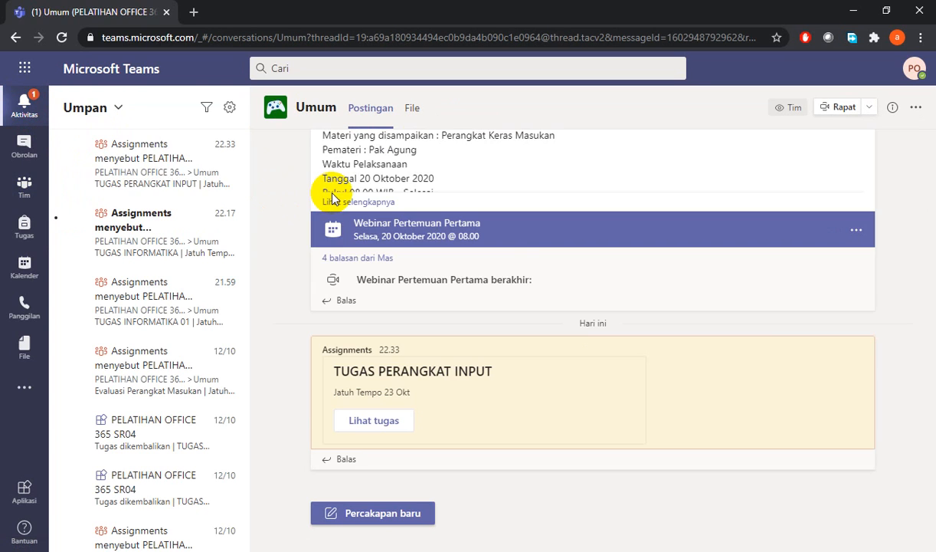
pyautogui.click(373, 421)
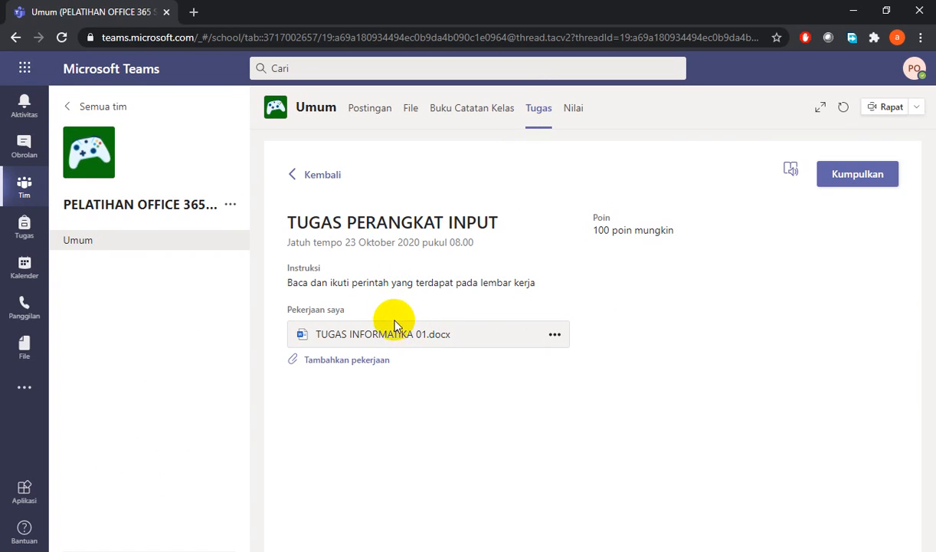
# Step: Open the TUGAS INFORMATIKA 01.docx worksheet and fill in the student's name and the class 8G
pyautogui.click(393, 337)
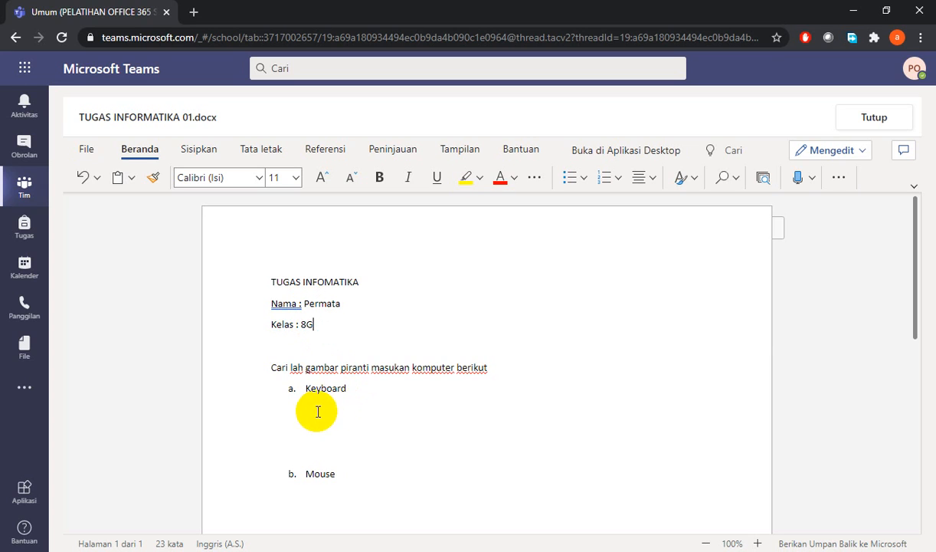
pyautogui.click(295, 410)
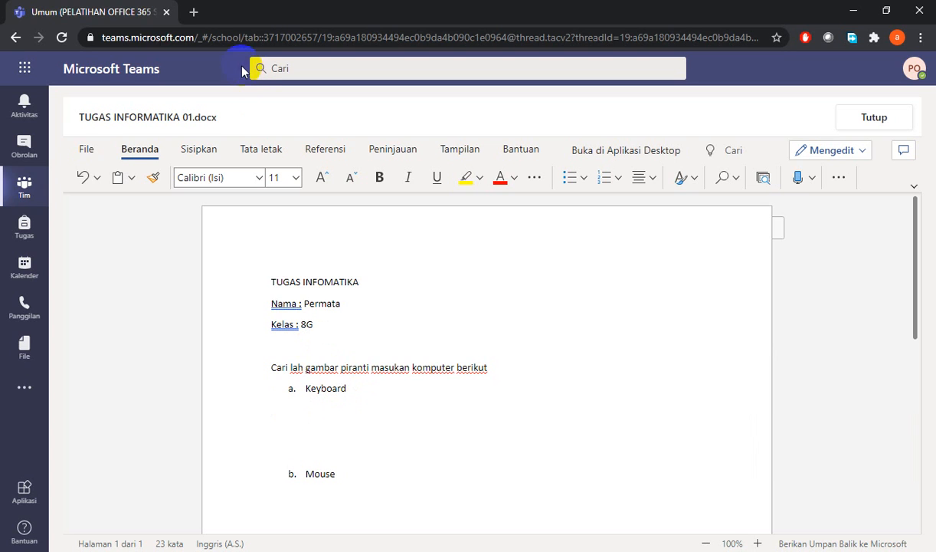
# Step: Search Google for "gambar keyboard" in a new browser tab and open the image of the black keyboard with red keys
pyautogui.click(196, 13)
pyautogui.write('g')
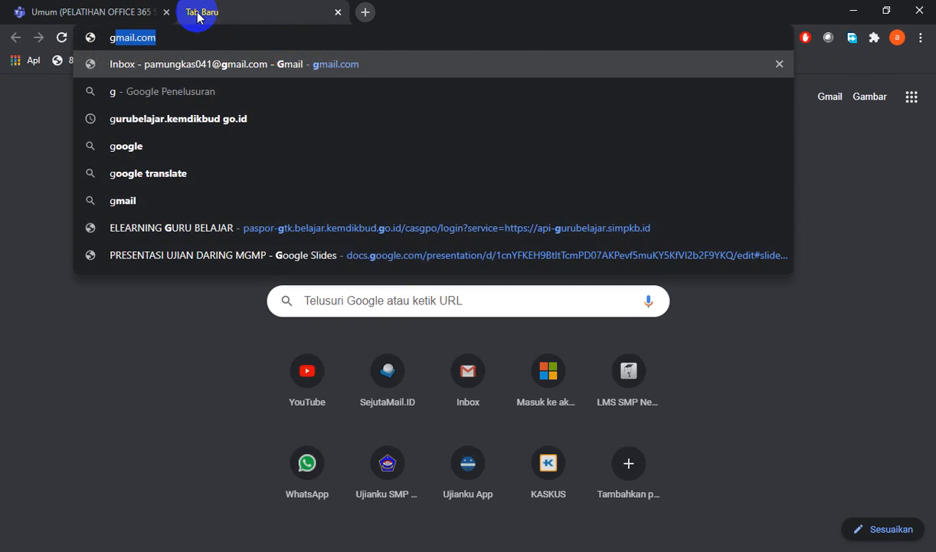
pyautogui.write('ambar ')
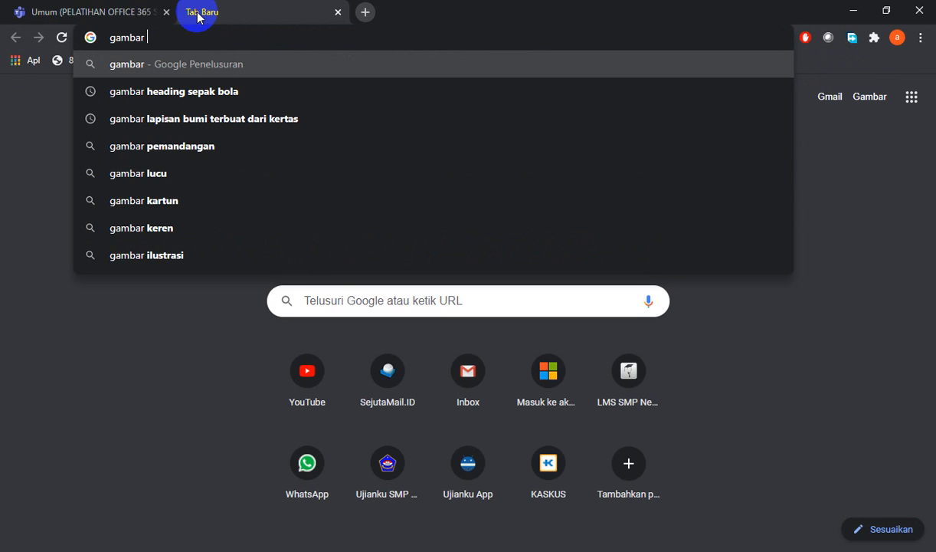
pyautogui.write('kybo')
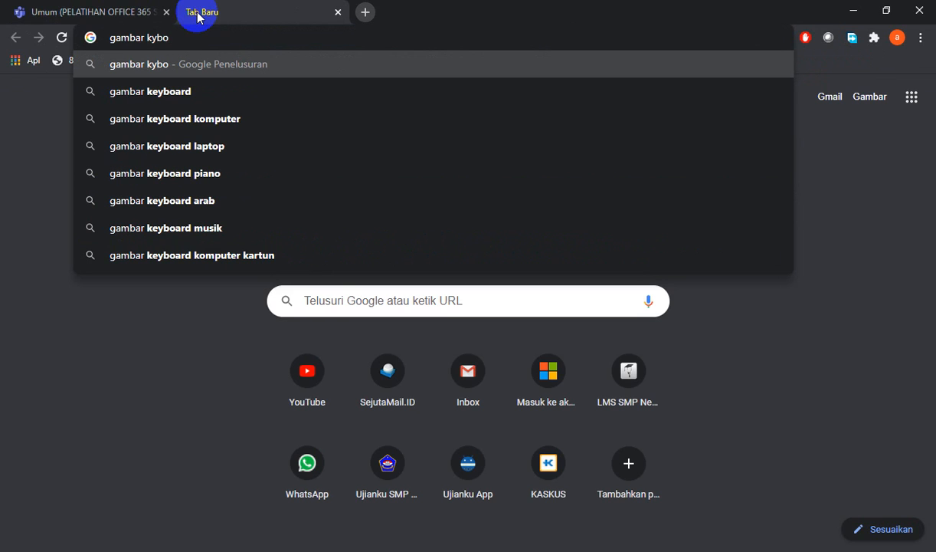
pyautogui.press('Down')
pyautogui.press('Return')
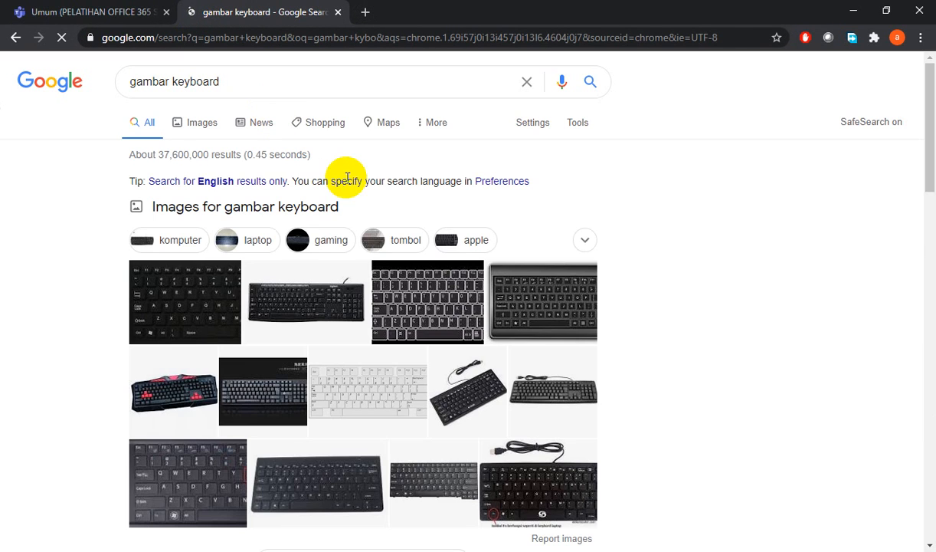
pyautogui.click(185, 400)
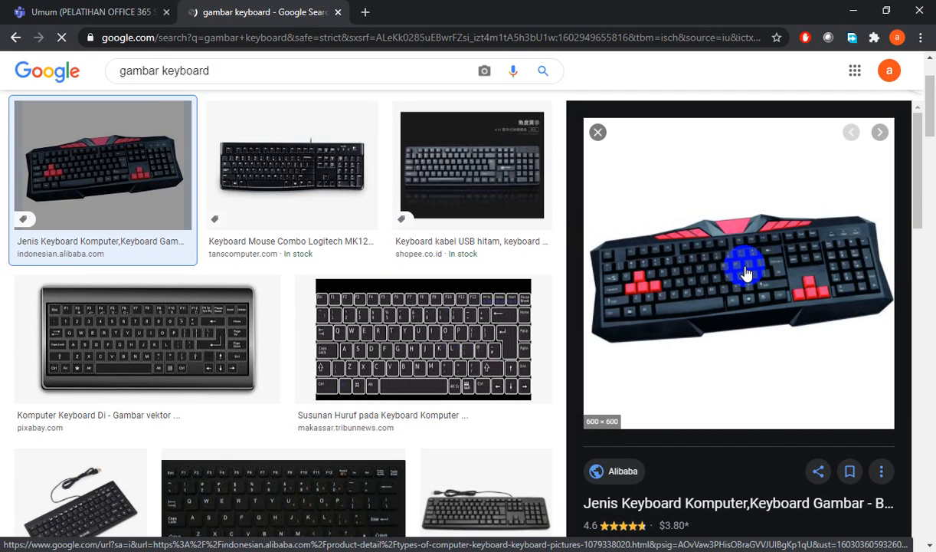
# Step: Copy the image of the black keyboard with red keys, paste it under item a. Keyboard in TUGAS INFORMATIKA 01.docx, and close the worksheet
pyautogui.rightClick(746, 265)
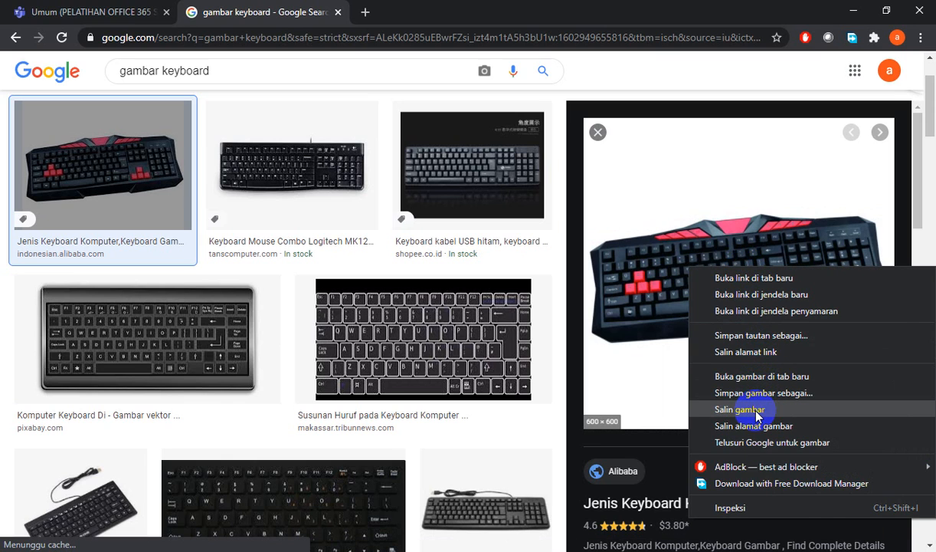
pyautogui.click(756, 415)
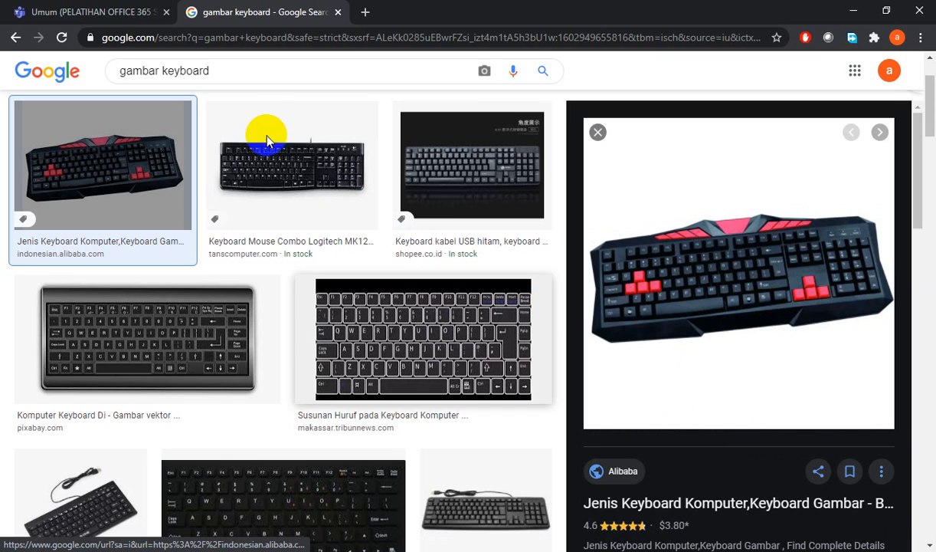
pyautogui.click(123, 12)
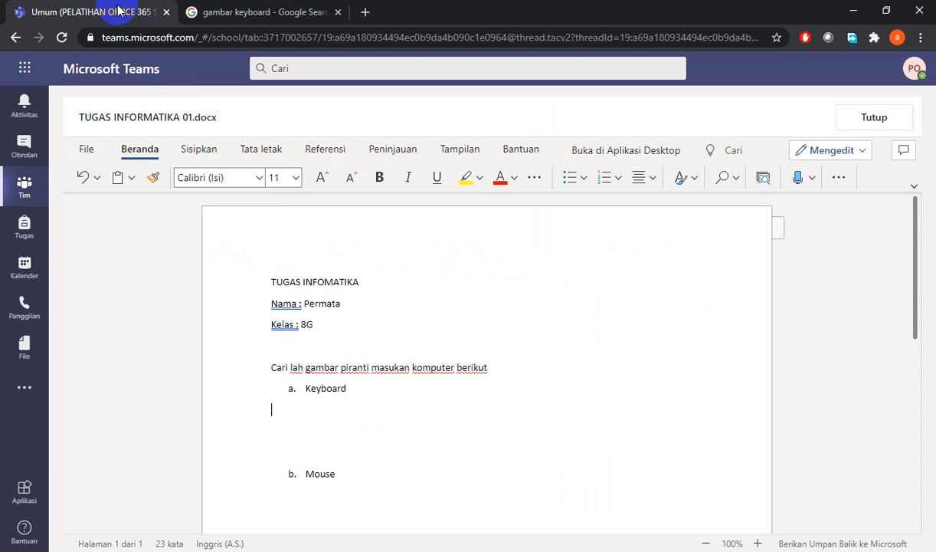
pyautogui.click(282, 410)
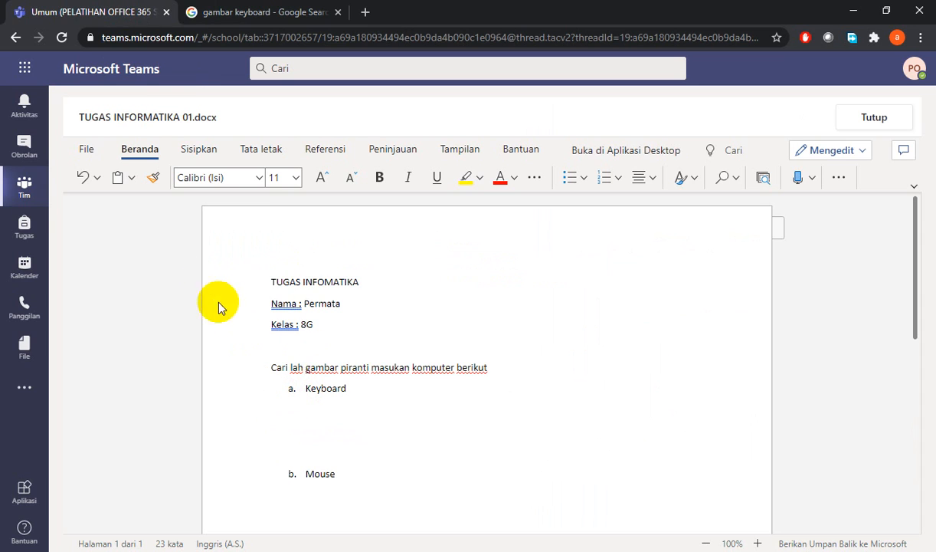
pyautogui.click(127, 179)
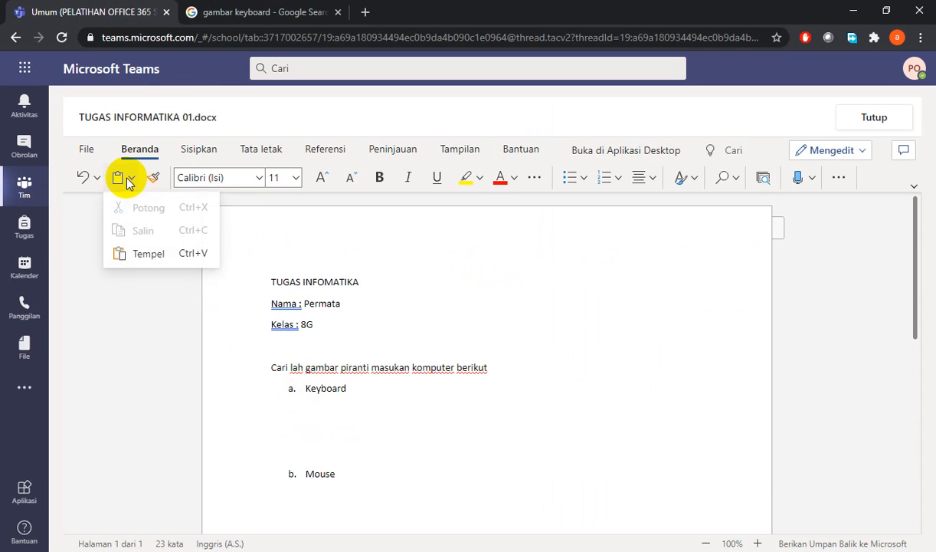
pyautogui.click(149, 255)
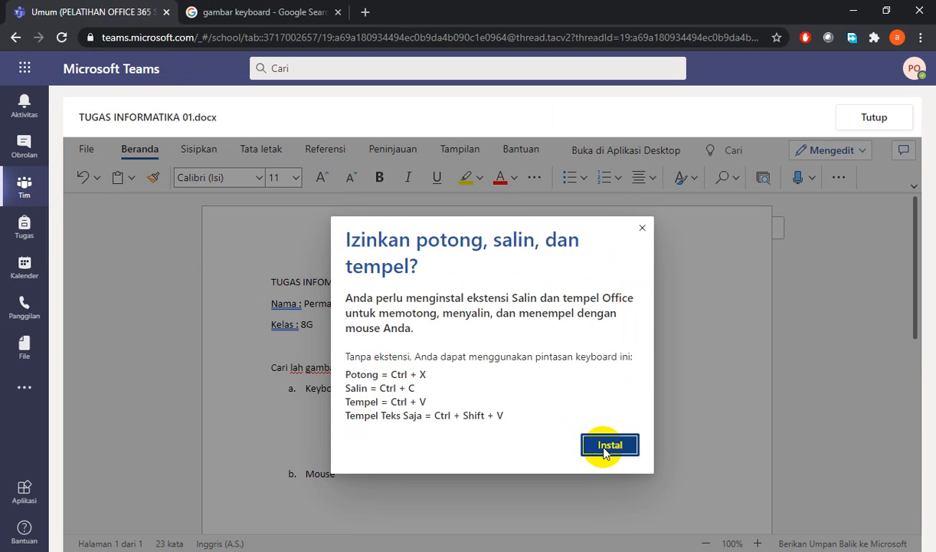
pyautogui.click(643, 231)
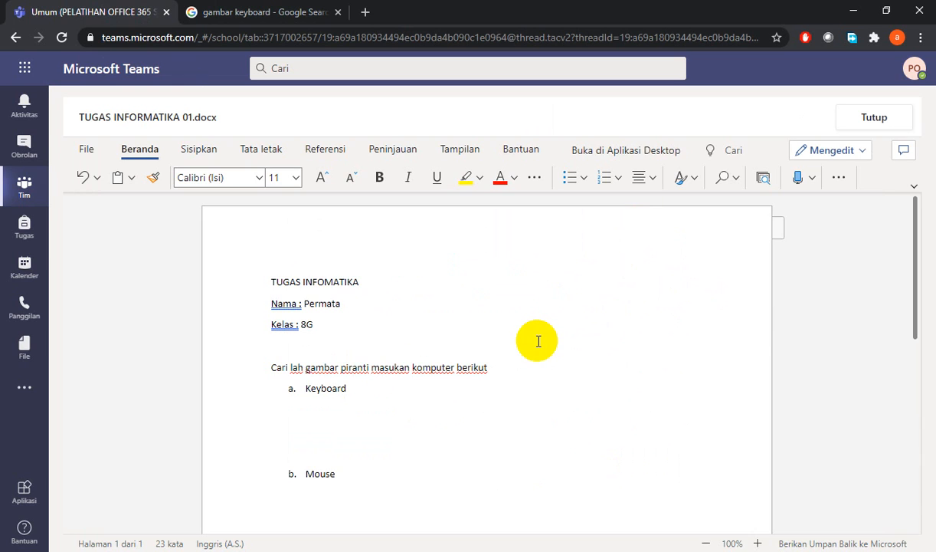
pyautogui.hotkey('ctrl', 'v')
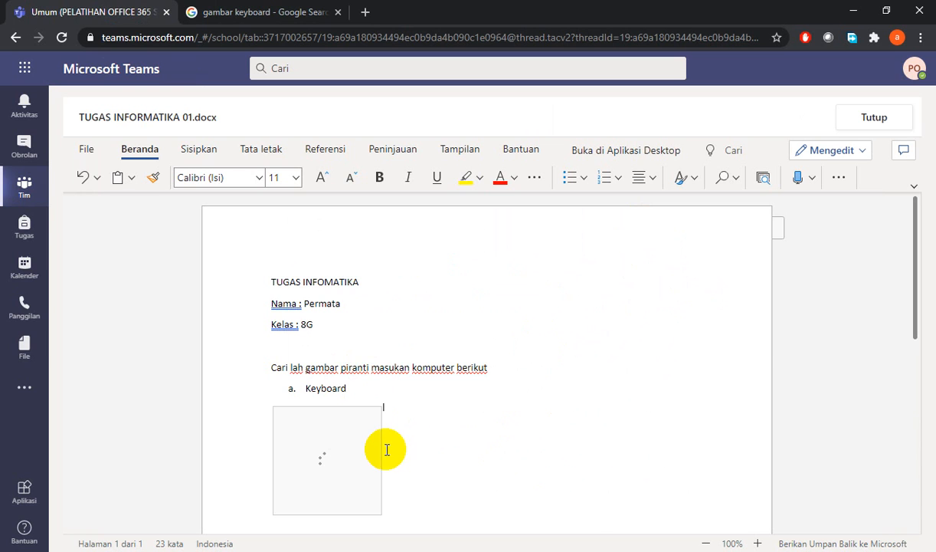
pyautogui.scroll(-3, 446, 446)
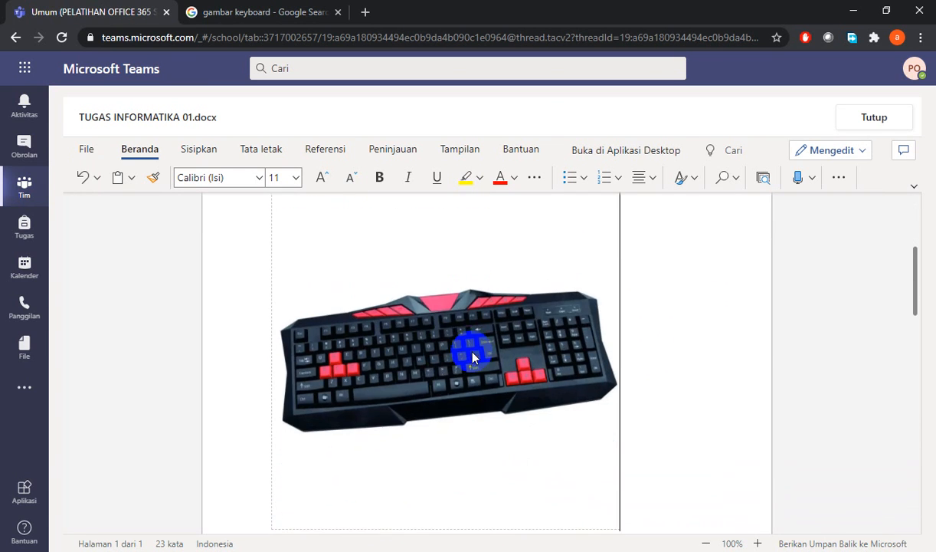
pyautogui.scroll(-3, 480, 340)
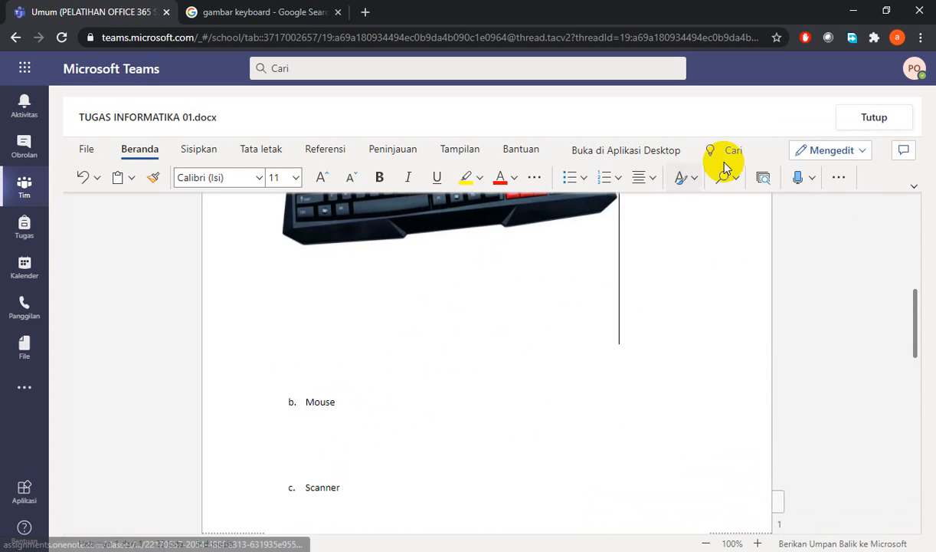
pyautogui.click(879, 117)
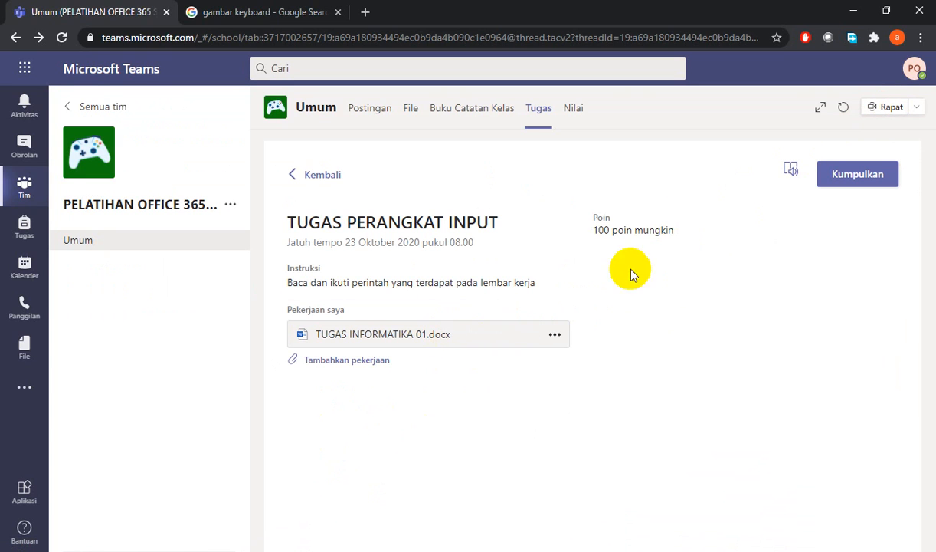
# Step: Check the saved TUGAS INFORMATIKA 01.docx worksheet and submit the TUGAS PERANGKAT INPUT assignment
pyautogui.click(483, 337)
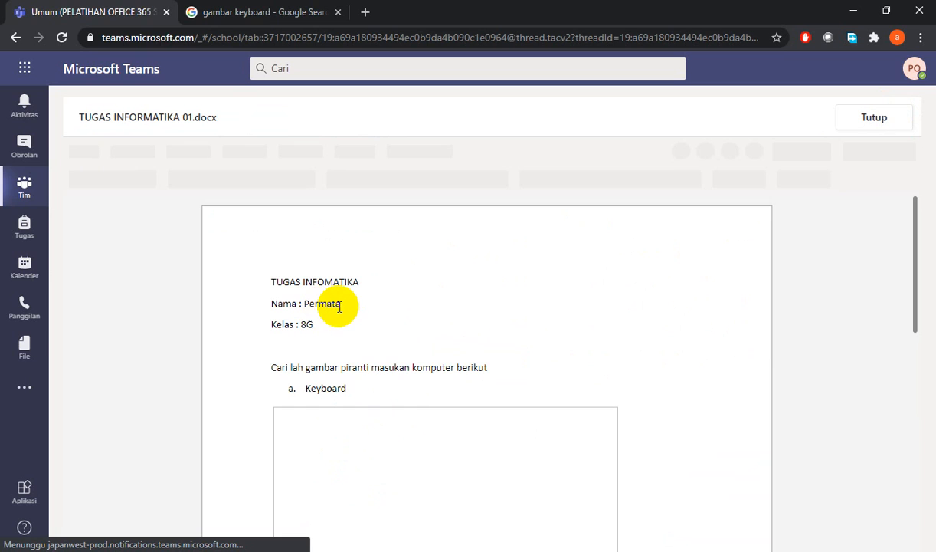
pyautogui.scroll(-3, 339, 324)
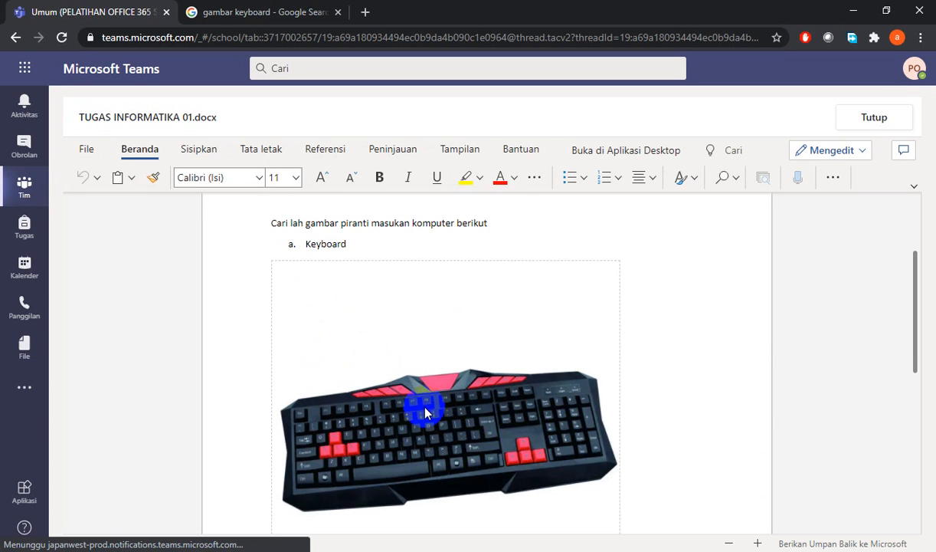
pyautogui.click(874, 118)
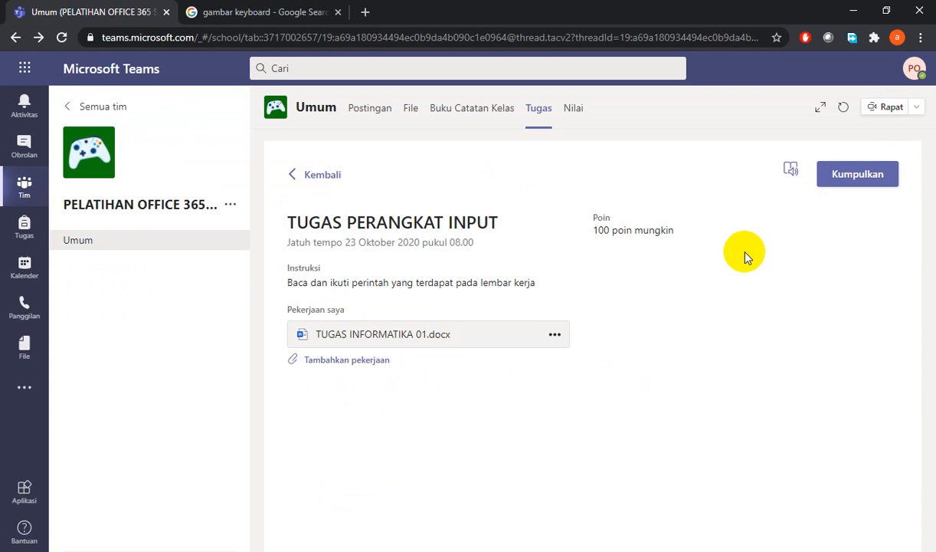
pyautogui.click(859, 176)
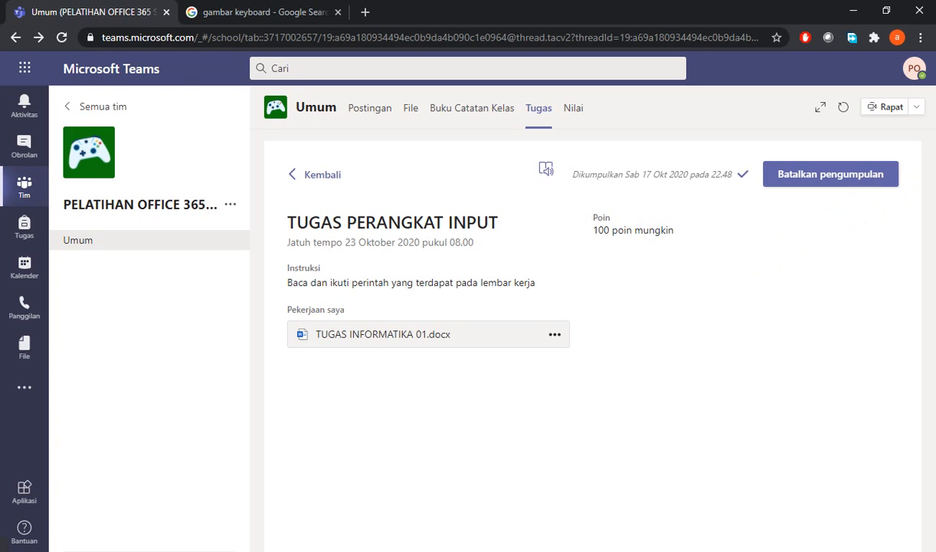
# Step: Switch to the teacher's InPrivate browser window, check the signed-in account, and open the assigned TUGAS PERANGKAT INPUT
pyautogui.moveTo(935, 121)
pyautogui.click(867, 136)
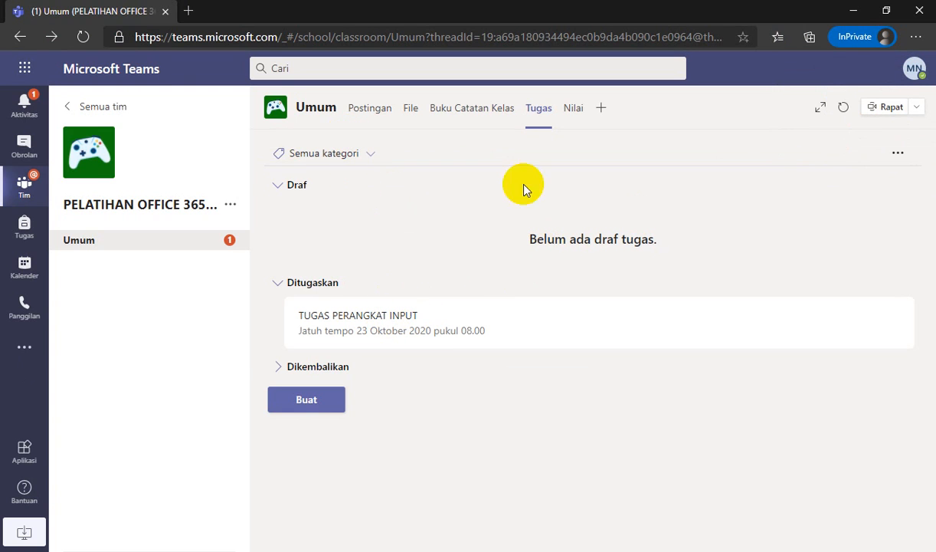
pyautogui.click(913, 71)
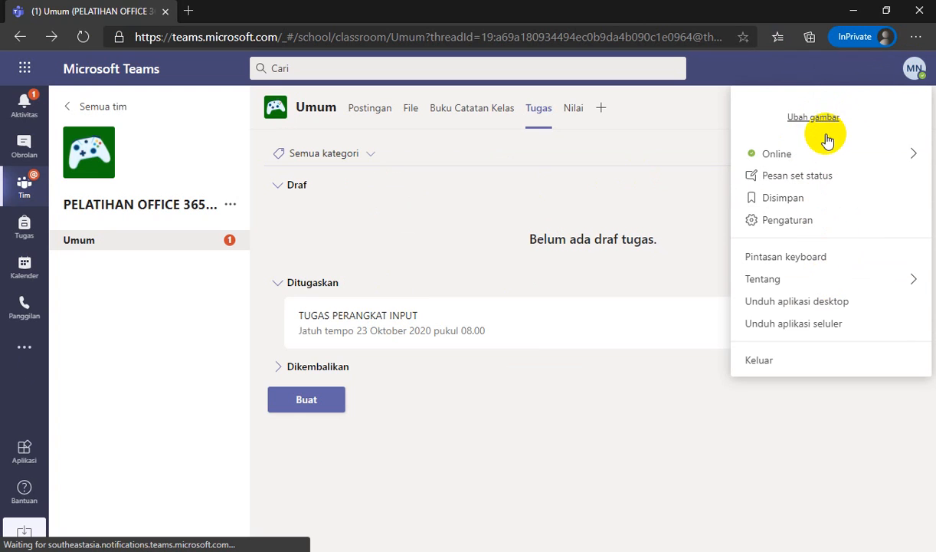
pyautogui.moveTo(797, 154)
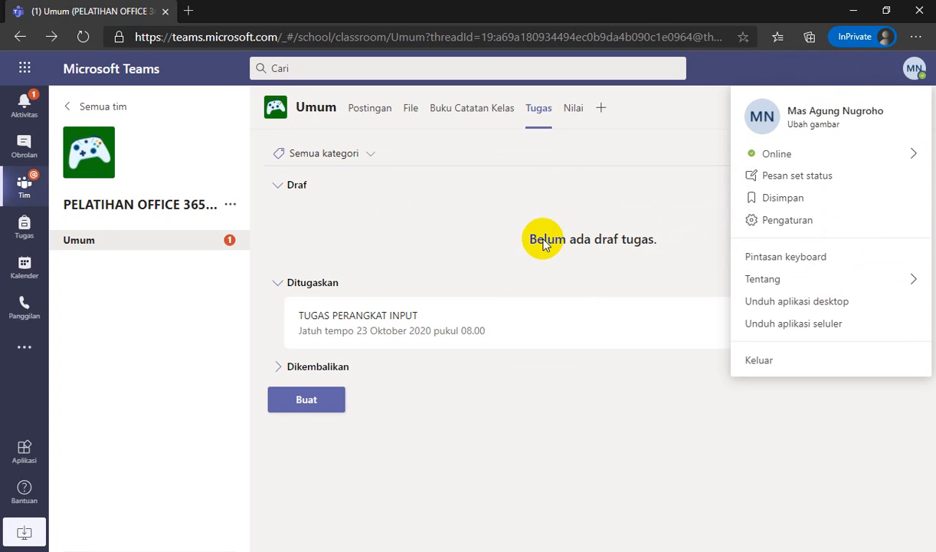
pyautogui.click(474, 252)
pyautogui.click(434, 332)
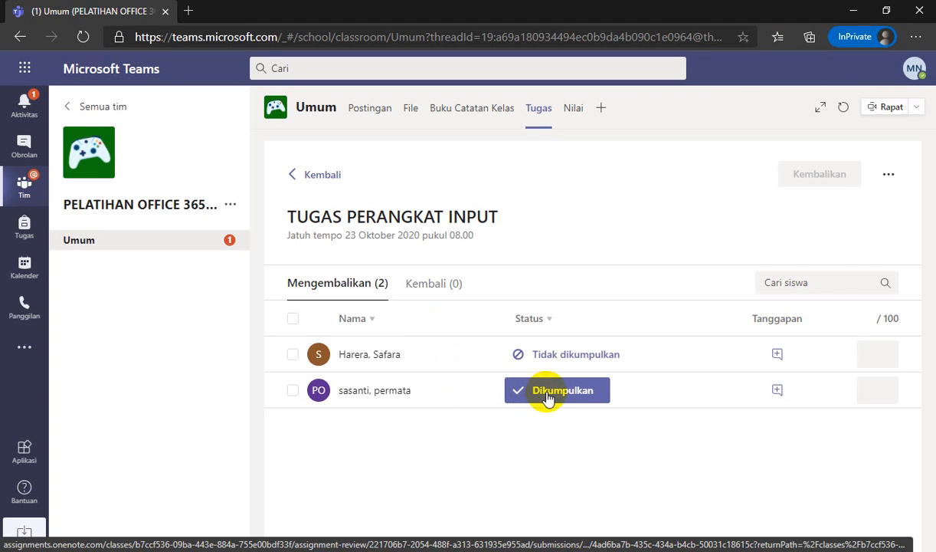
# Step: Open the student's submitted worksheet and review the keyboard, mouse, scanner and flashdisk items
pyautogui.click(552, 395)
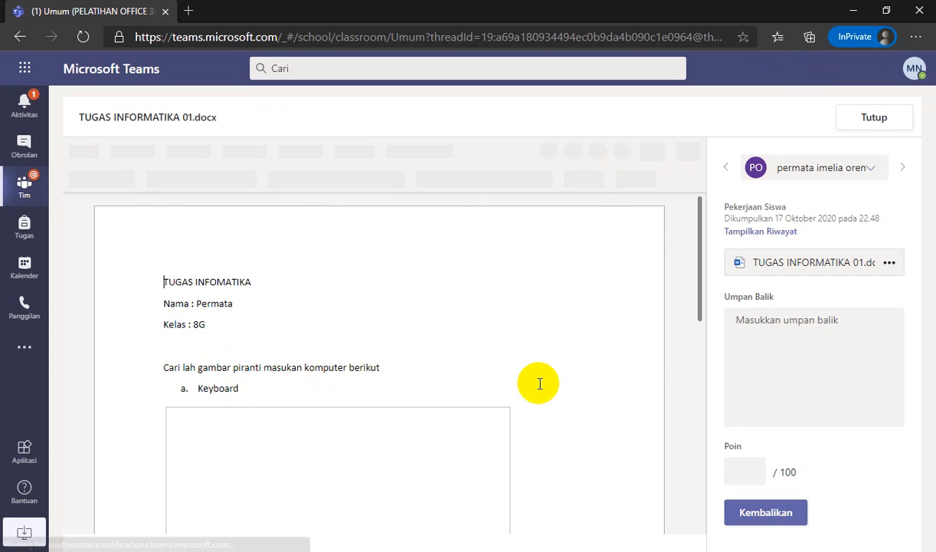
pyautogui.scroll(-3, 490, 391)
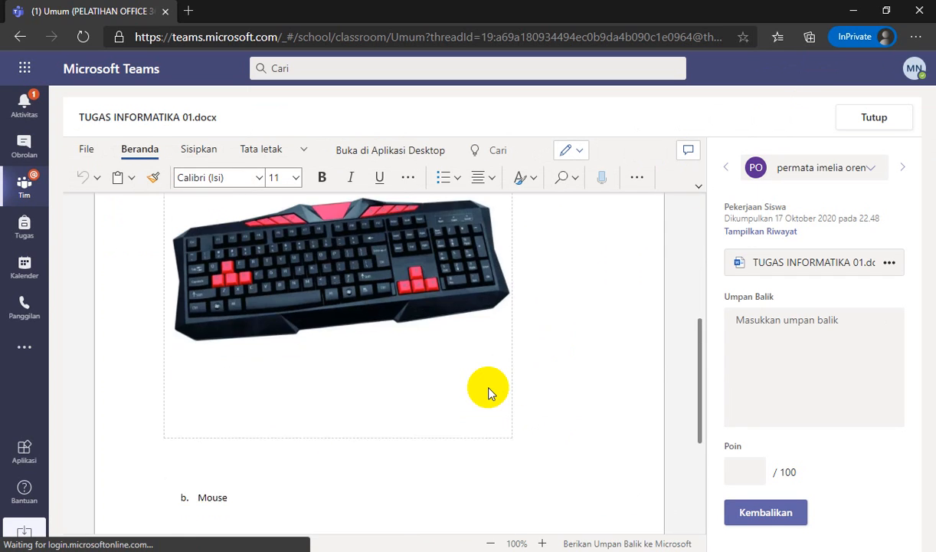
pyautogui.scroll(-1, 491, 392)
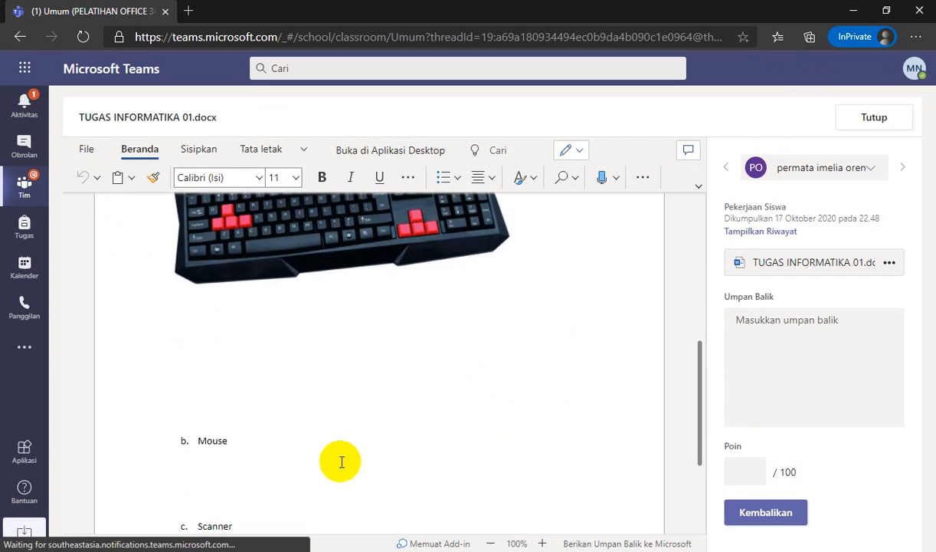
pyautogui.click(214, 460)
pyautogui.scroll(-3, 249, 462)
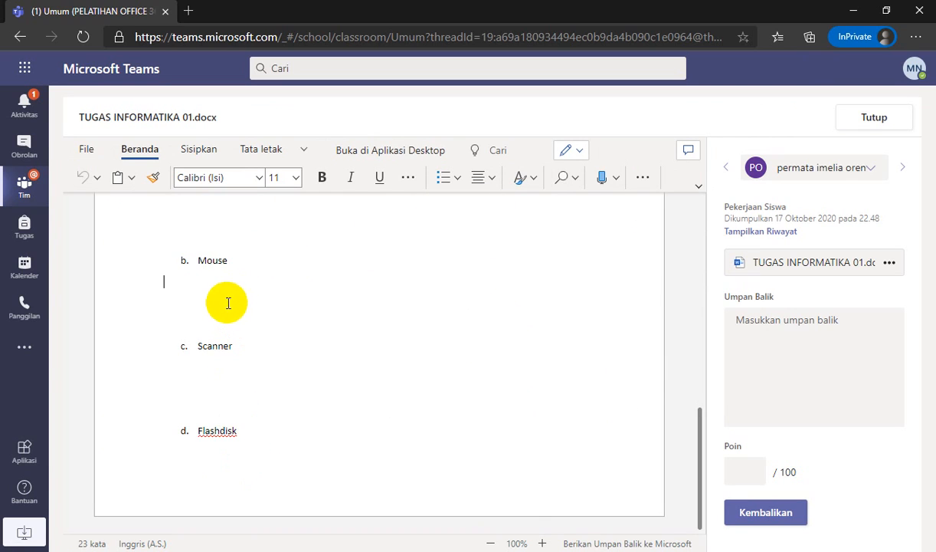
# Step: Return the student's work with the feedback "gambar yg lain kok belum..." and view the list of returned submissions
pyautogui.click(778, 349)
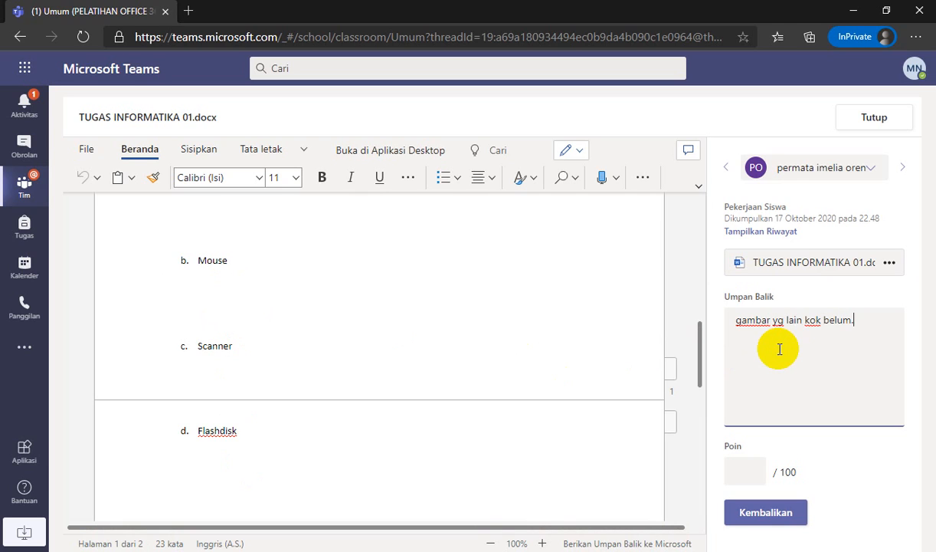
pyautogui.click(766, 513)
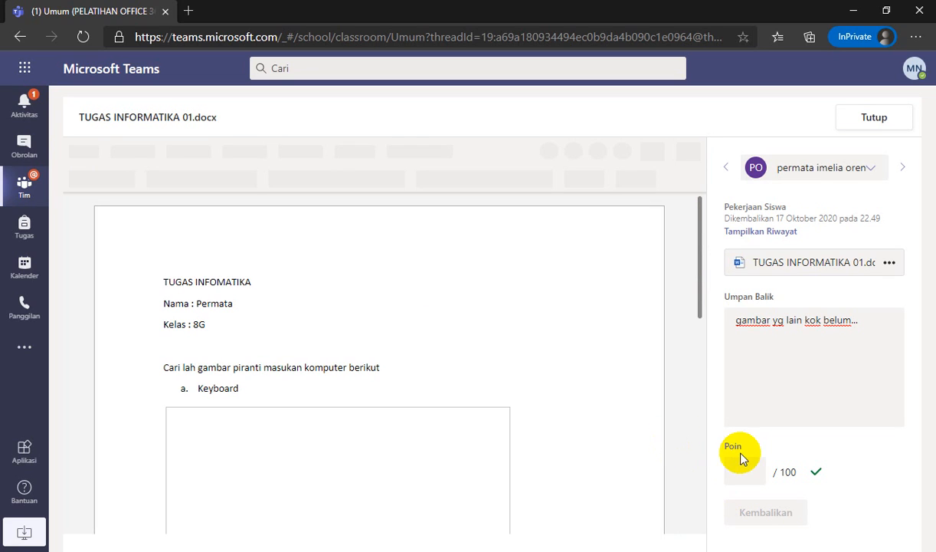
pyautogui.click(874, 116)
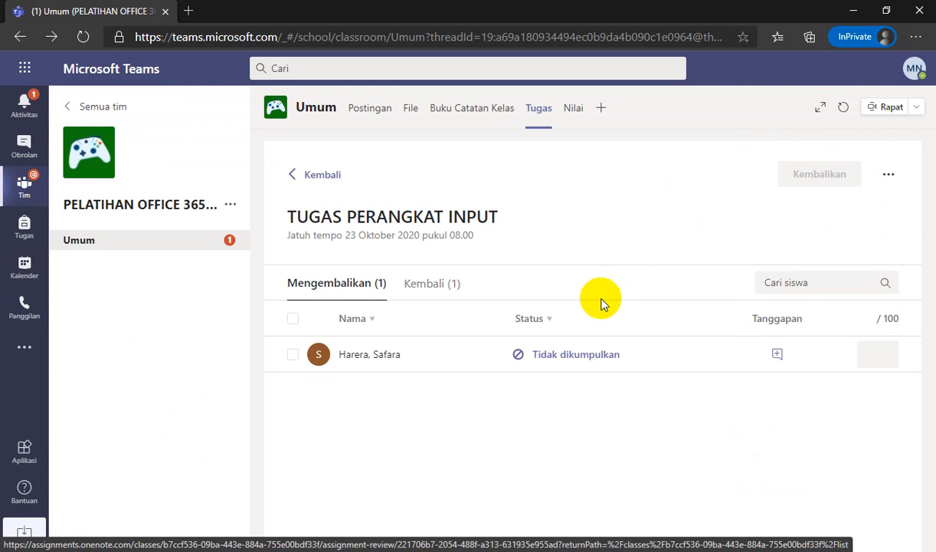
pyautogui.click(441, 290)
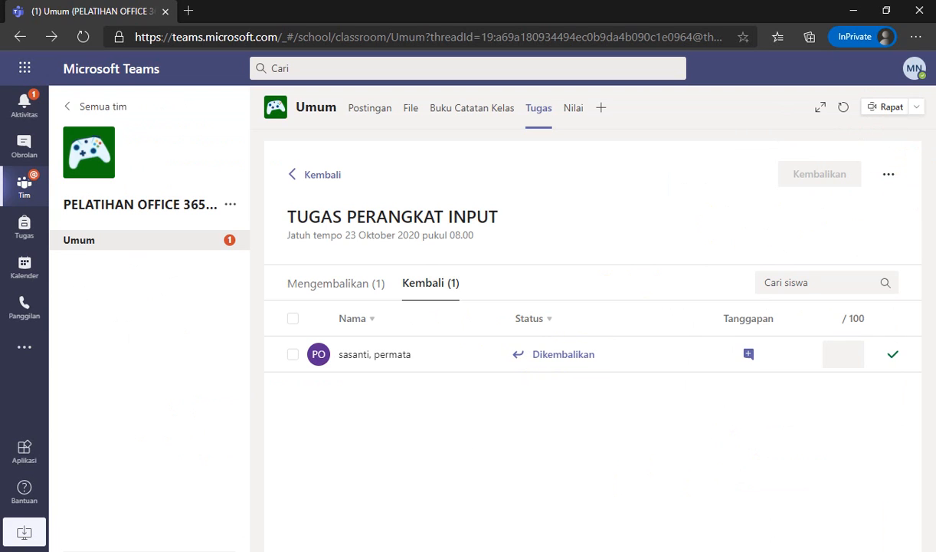
# Step: Switch to the student's Chrome window, view the returned TUGAS PERANGKAT INPUT from the activity feed, and reopen TUGAS INFORMATIKA 01.docx
pyautogui.moveTo(935, 144)
pyautogui.click(874, 168)
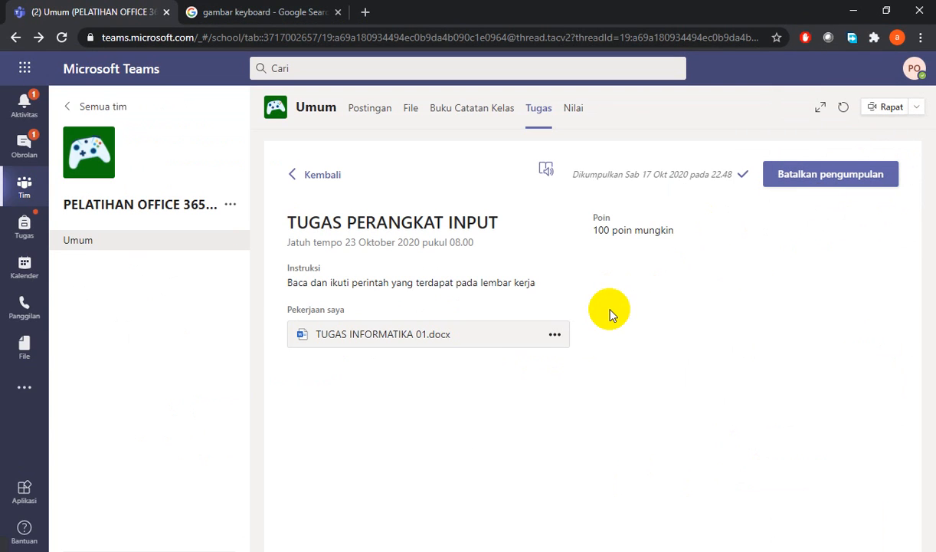
pyautogui.click(23, 103)
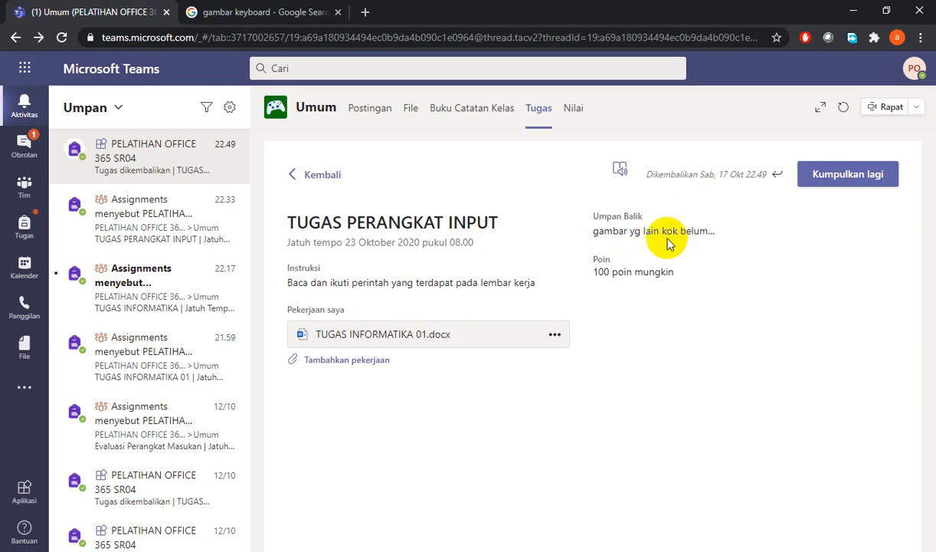
pyautogui.click(422, 339)
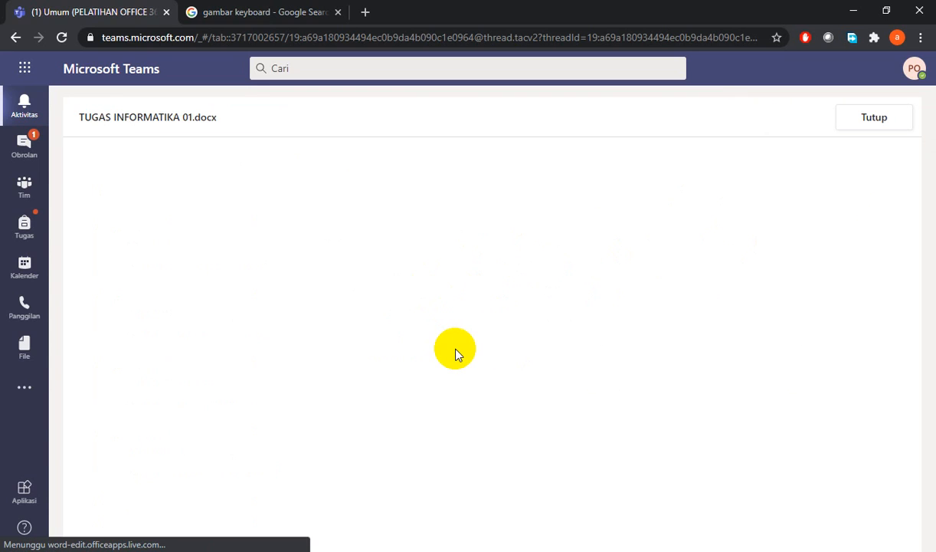
# Step: Search Google Images for "gambar mouse" and copy the blue Logitech G mouse picture
pyautogui.click(266, 15)
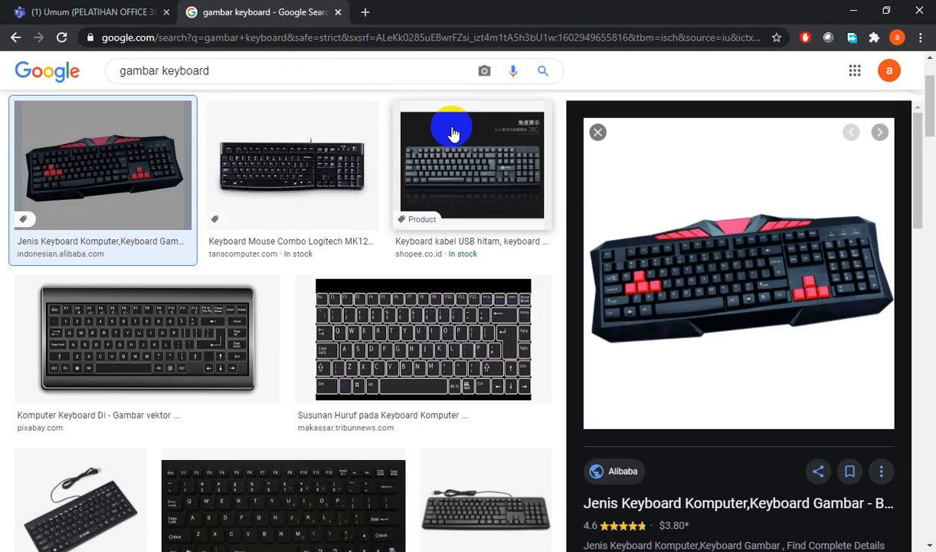
pyautogui.moveTo(219, 72); pyautogui.dragTo(164, 73)
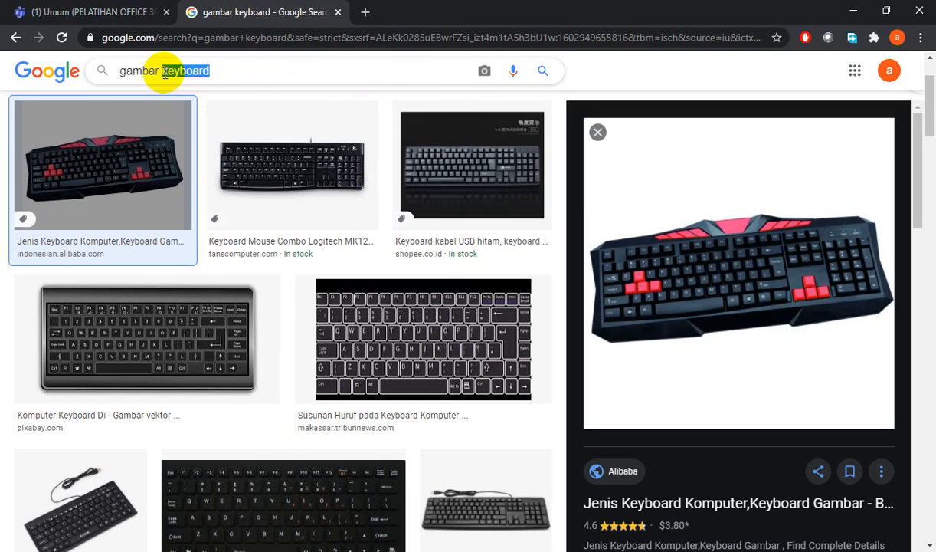
pyautogui.write('mou')
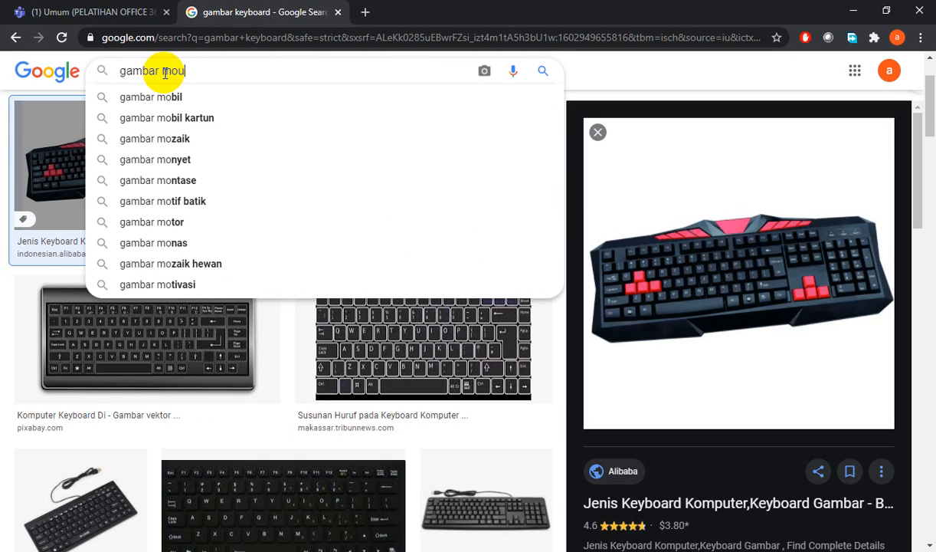
pyautogui.write('se')
pyautogui.press('Return')
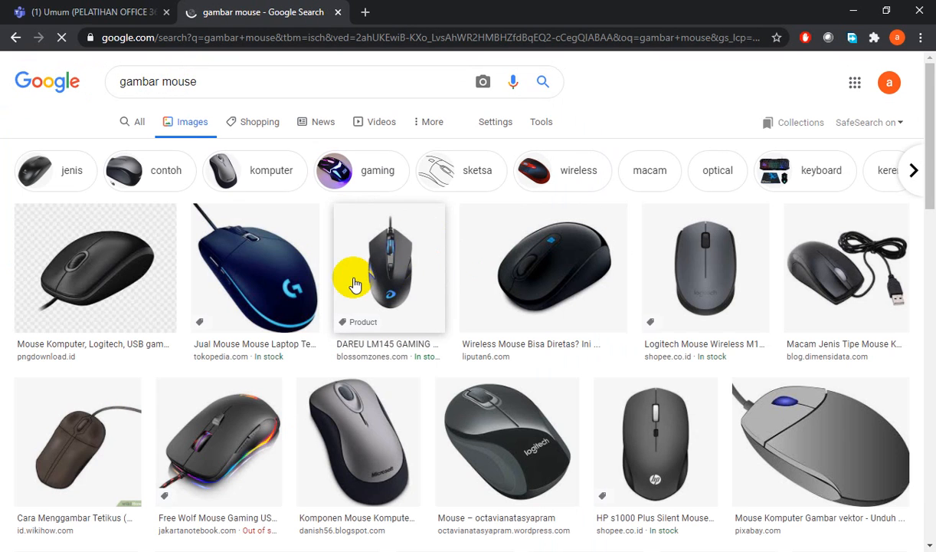
pyautogui.rightClick(270, 273)
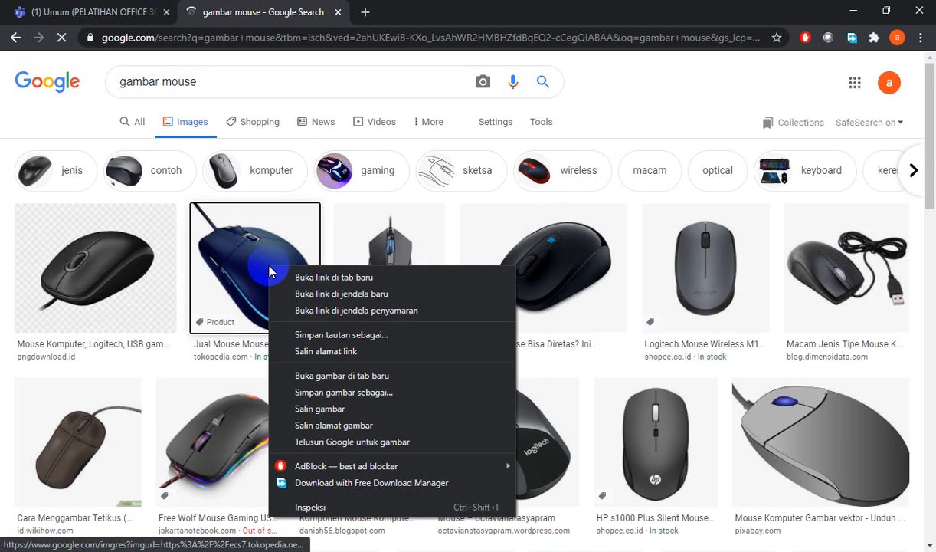
pyautogui.click(314, 410)
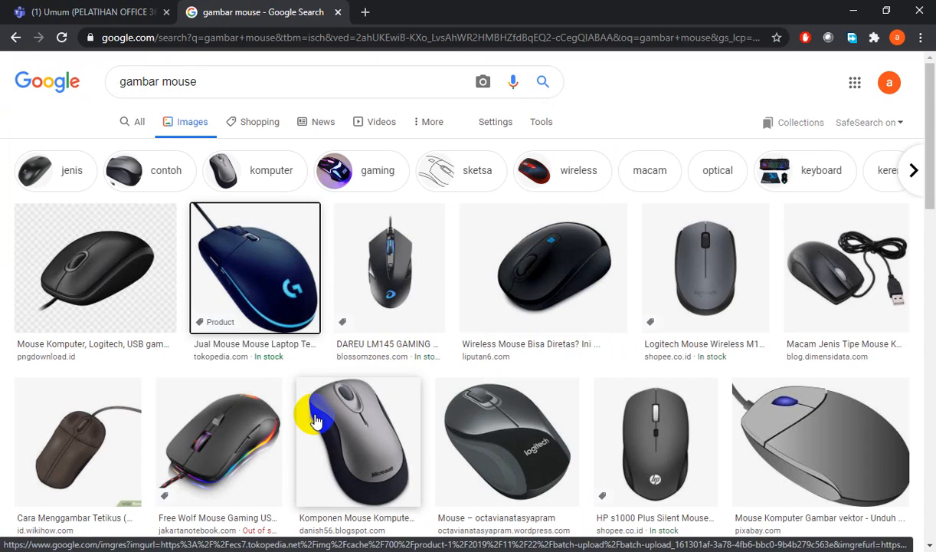
# Step: Paste the copied mouse picture below the Mouse item in TUGAS INFORMATIKA 01.docx
pyautogui.click(80, 9)
pyautogui.scroll(-2, 431, 347)
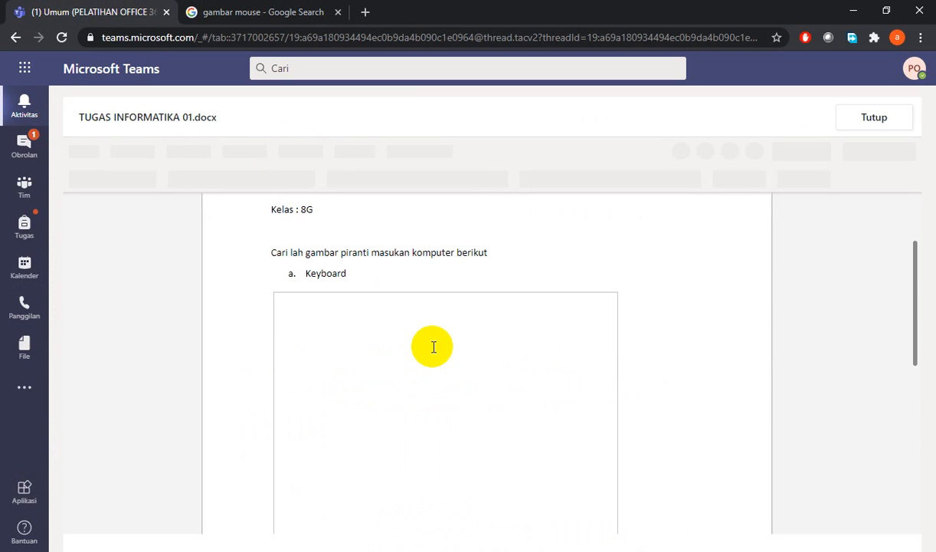
pyautogui.scroll(-4, 433, 347)
pyautogui.scroll(-3, 345, 330)
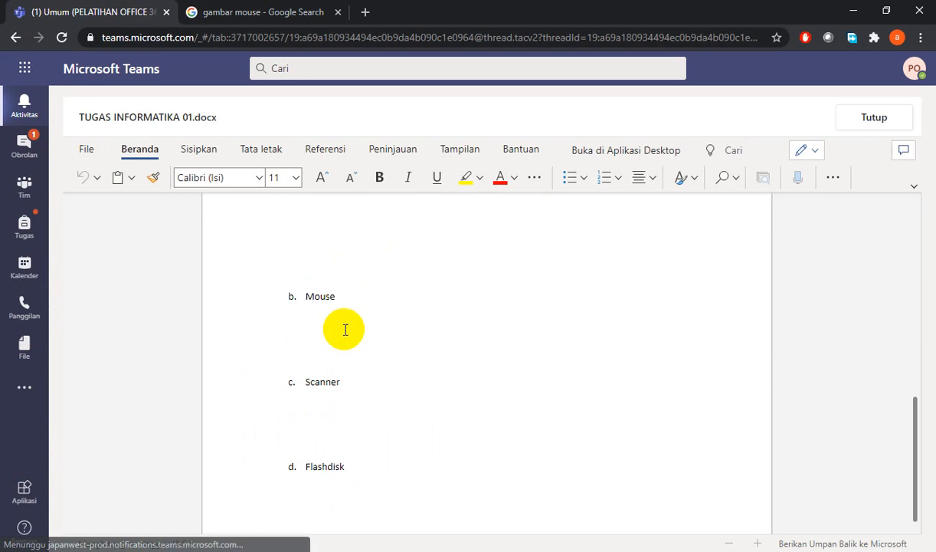
pyautogui.click(314, 325)
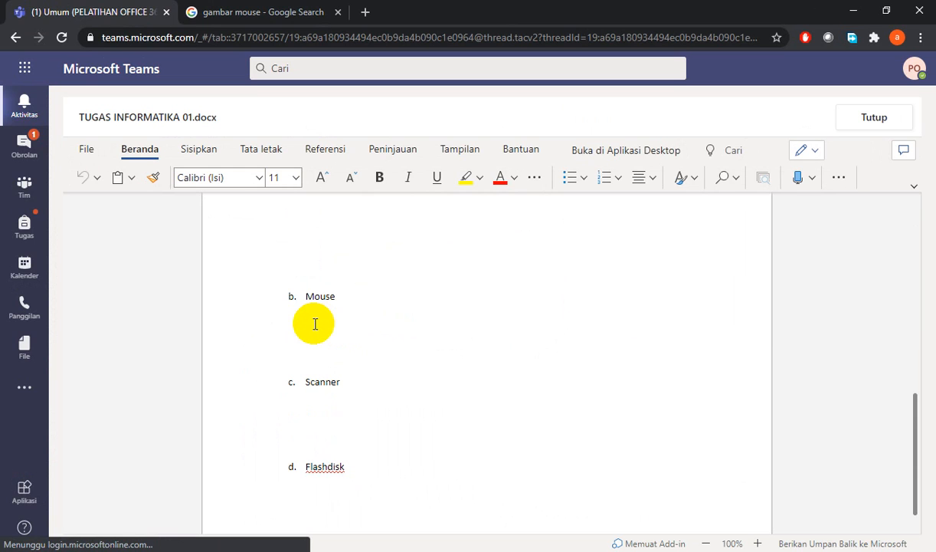
pyautogui.hotkey('ctrl', 'v')
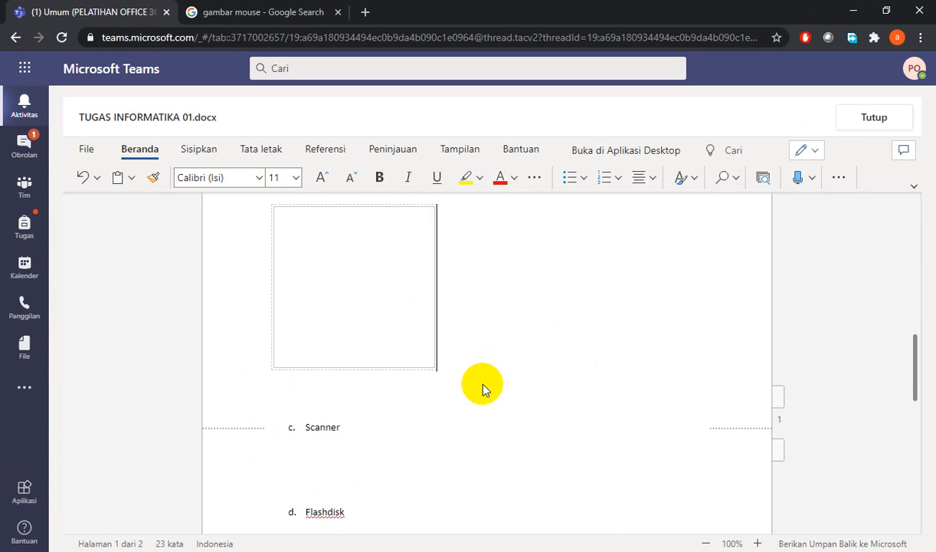
pyautogui.scroll(-2, 444, 414)
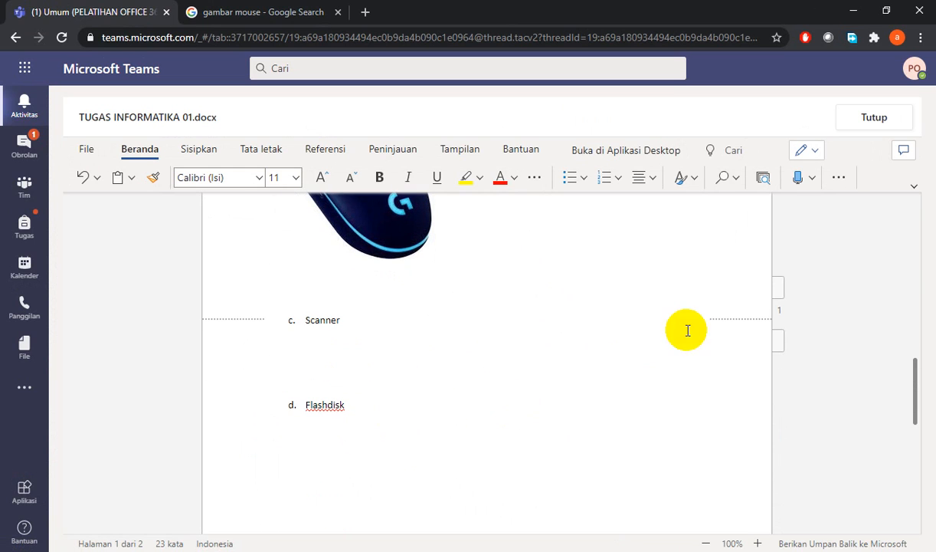
# Step: Check the pictures in the worksheet, close the document, and resubmit TUGAS PERANGKAT INPUT
pyautogui.scroll(10, 502, 290)
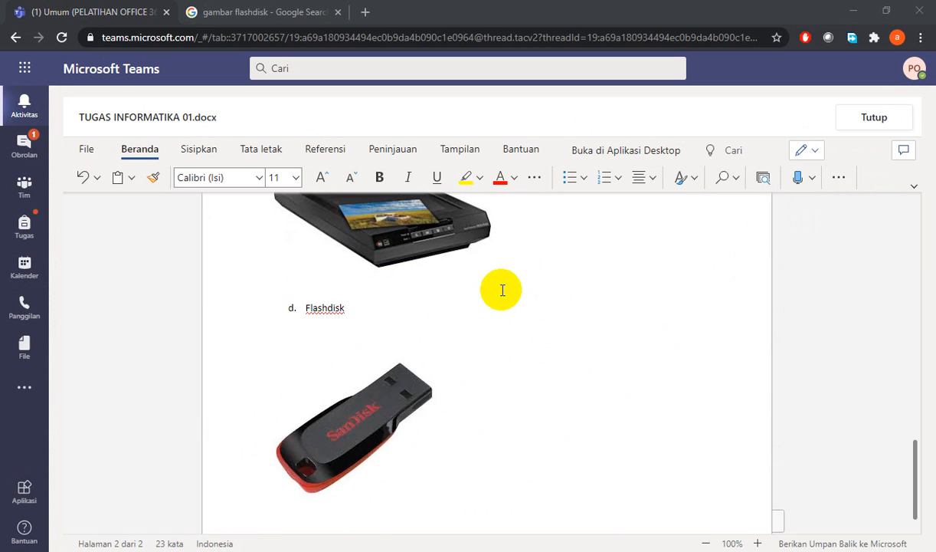
pyautogui.scroll(-10, 502, 289)
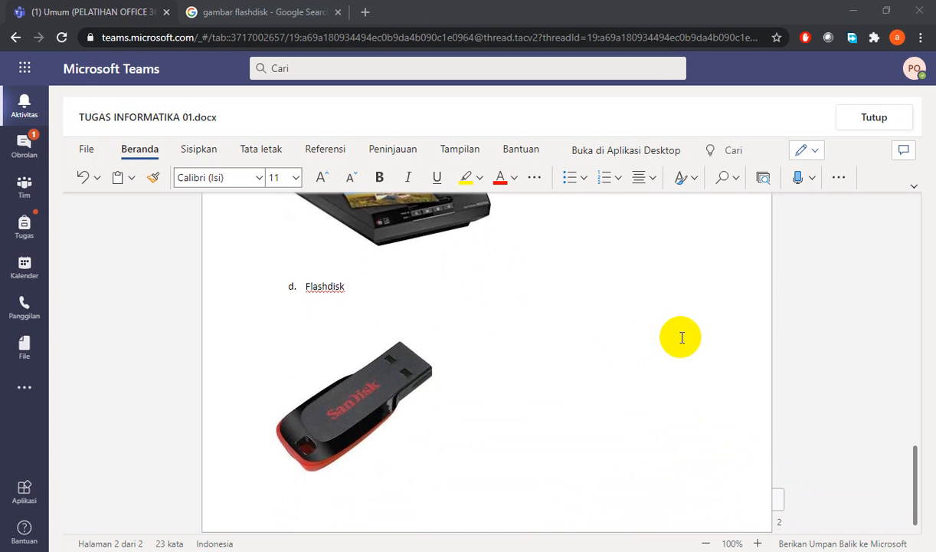
pyautogui.click(881, 118)
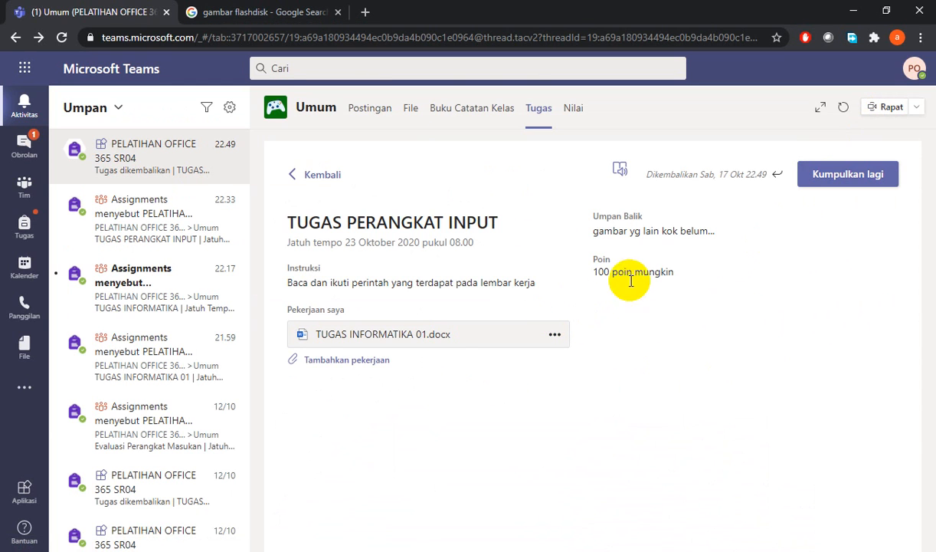
pyautogui.click(833, 176)
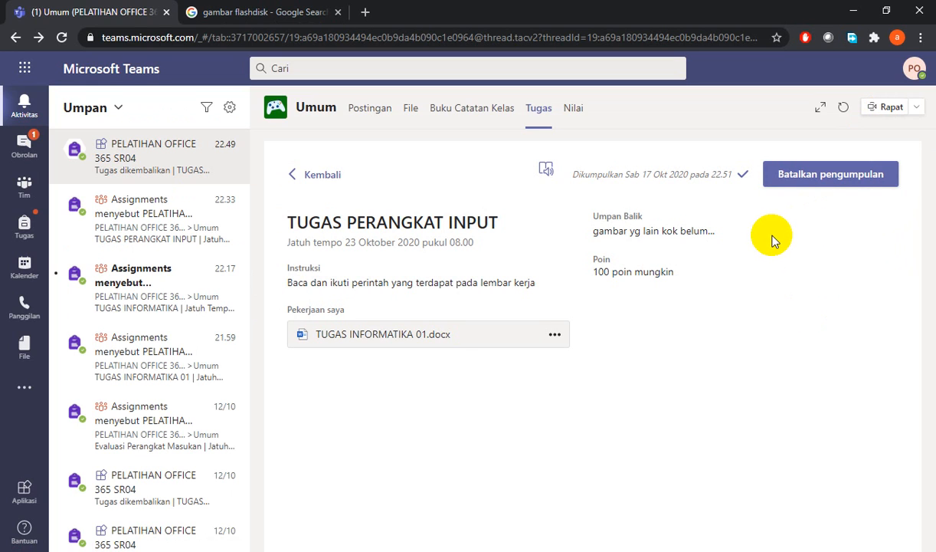
# Step: Switch to the teacher's InPrivate browser window, reload the class assignments, and reopen TUGAS PERANGKAT INPUT
pyautogui.moveTo(935, 143)
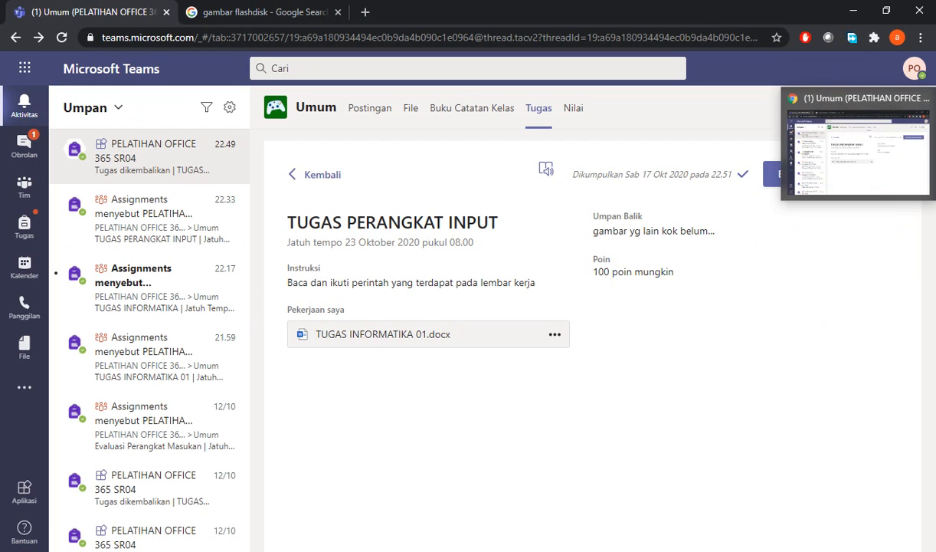
pyautogui.click(861, 167)
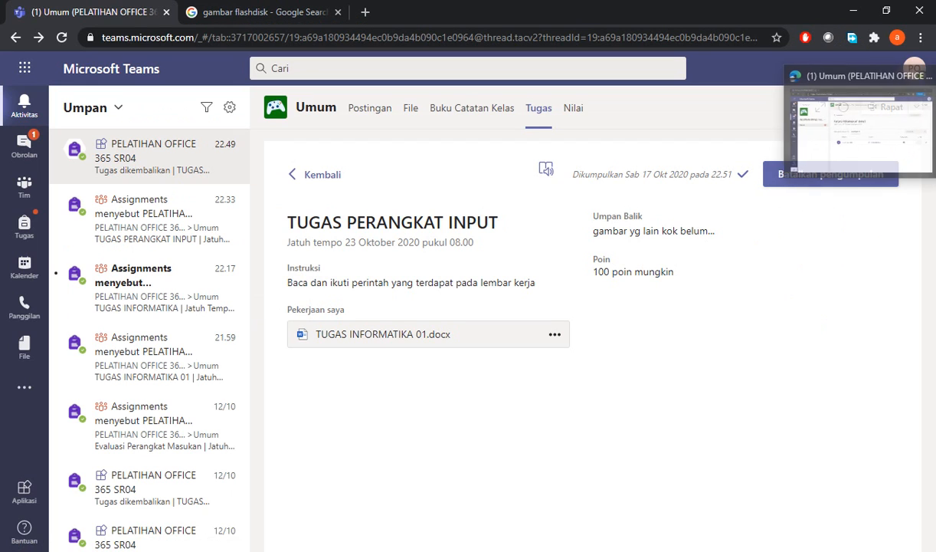
pyautogui.click(872, 129)
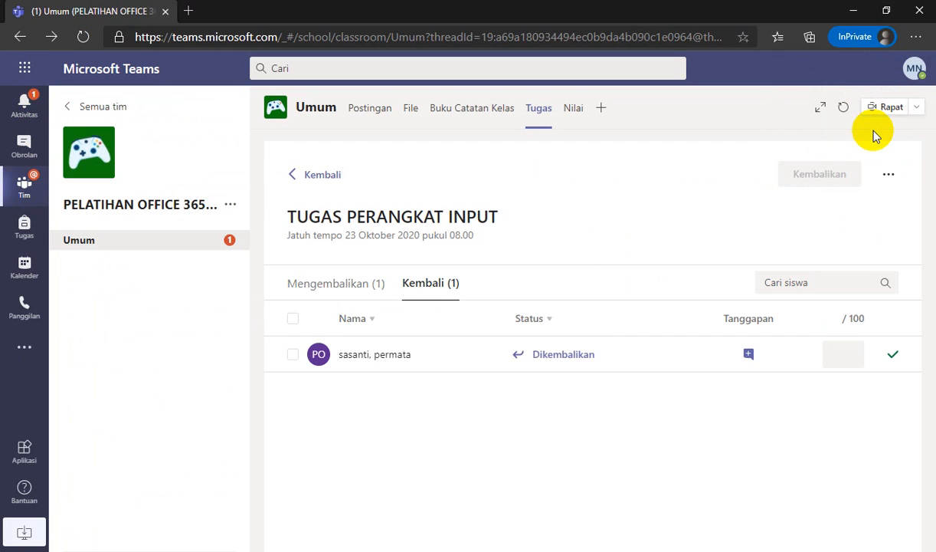
pyautogui.click(351, 285)
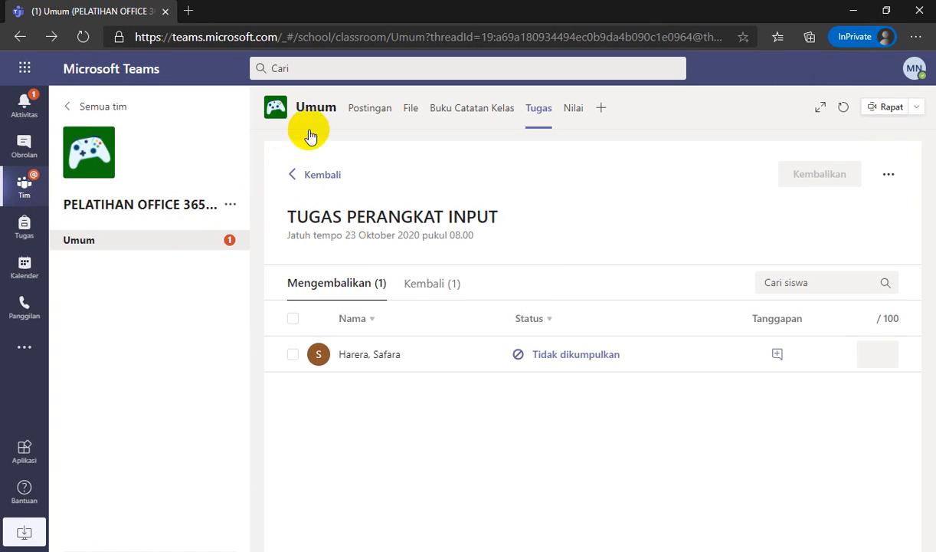
pyautogui.click(370, 111)
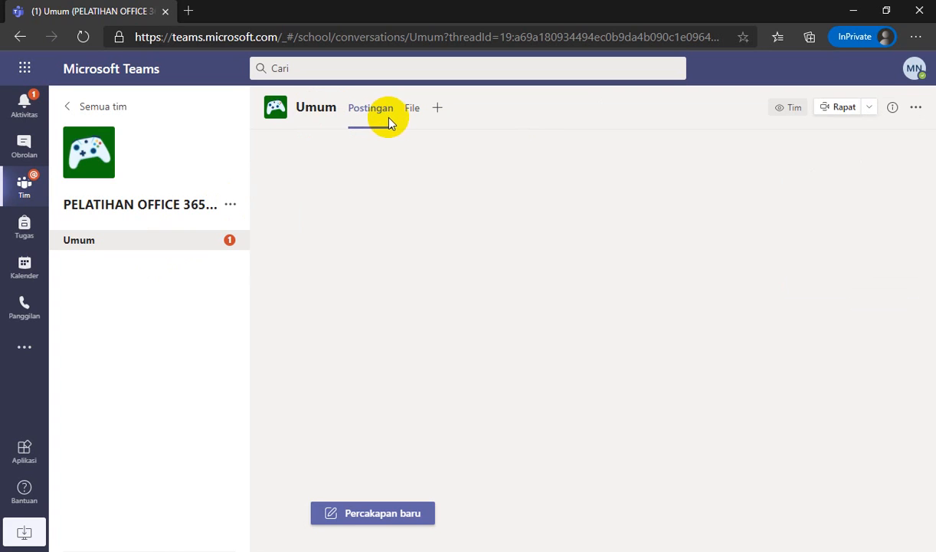
pyautogui.click(541, 115)
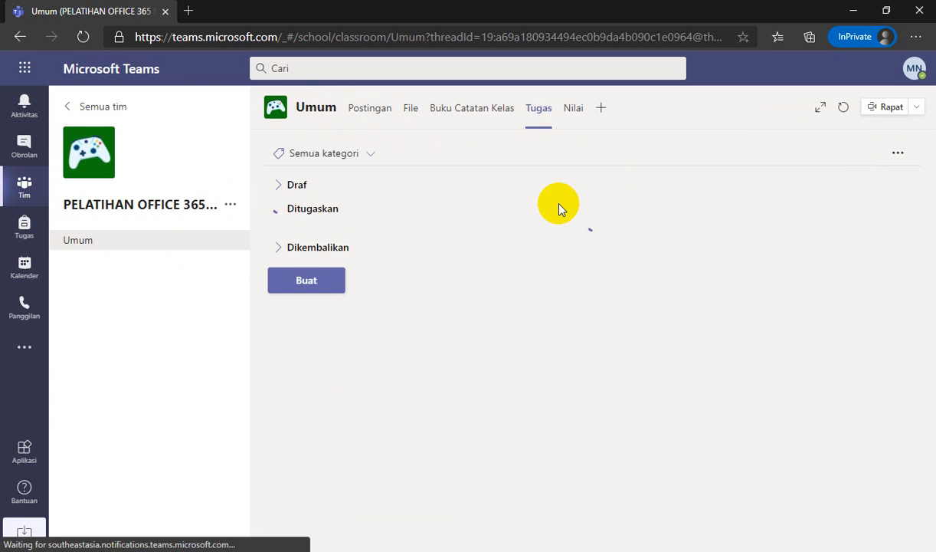
pyautogui.click(448, 262)
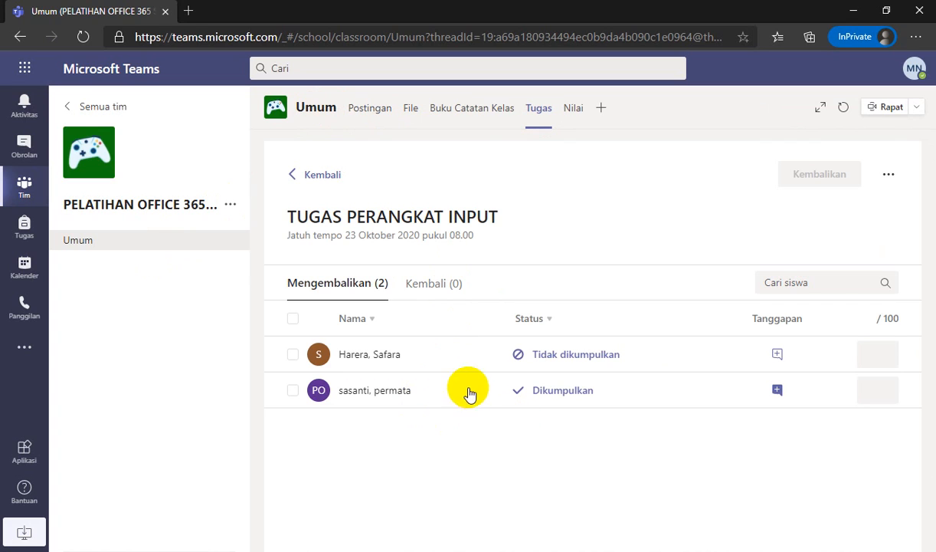
# Step: Open the student's resubmitted worksheet and review its device pictures through the flashdisk item
pyautogui.click(549, 397)
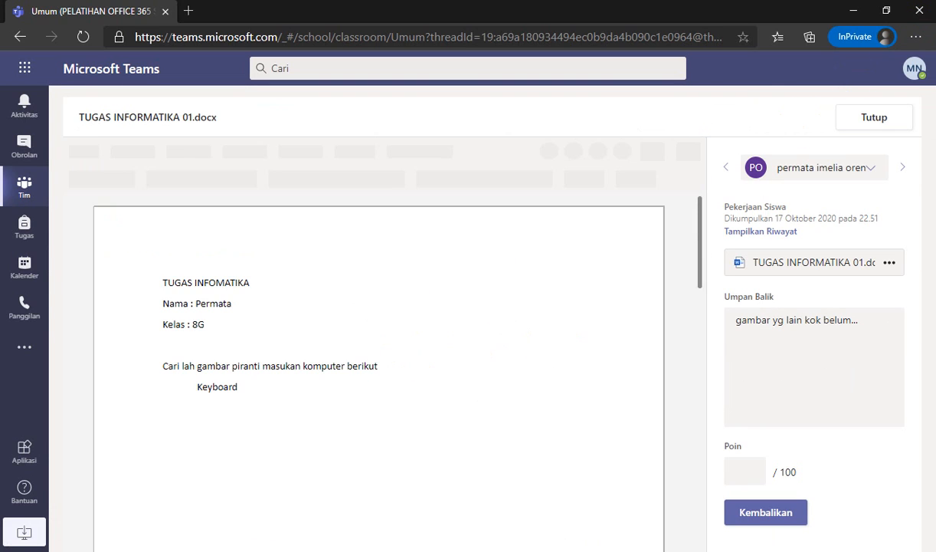
pyautogui.scroll(-5, 514, 297)
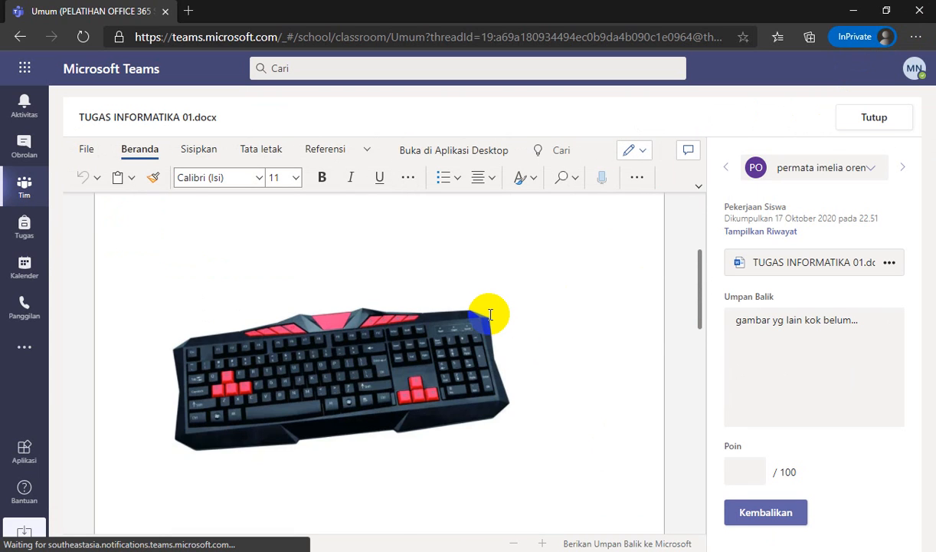
pyautogui.scroll(-12, 490, 314)
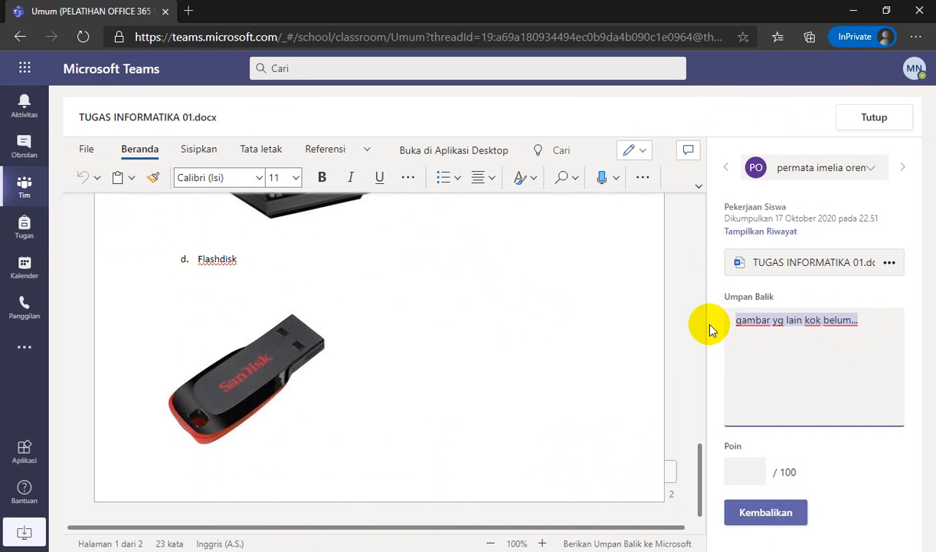
# Step: Replace the feedback with "ok", award 100 points, and return the student's work
pyautogui.write('ok')
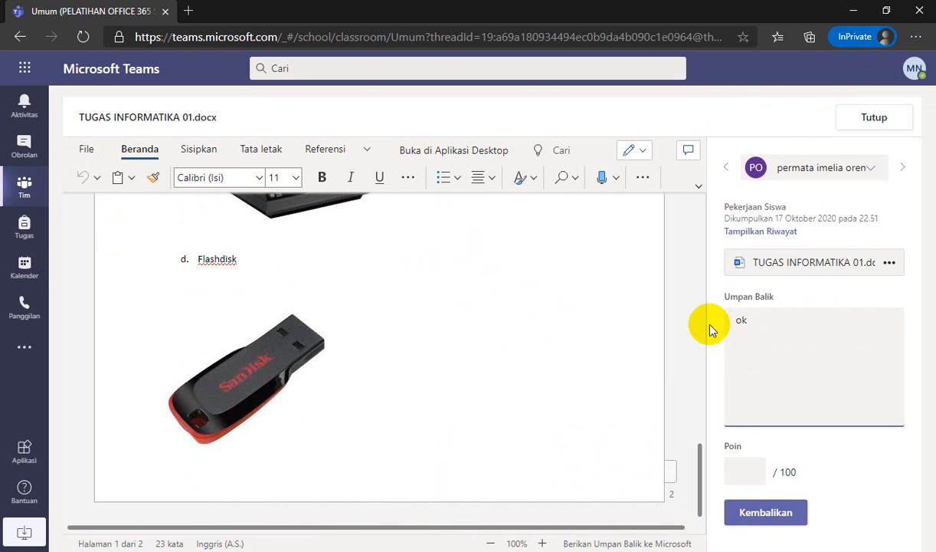
pyautogui.click(740, 472)
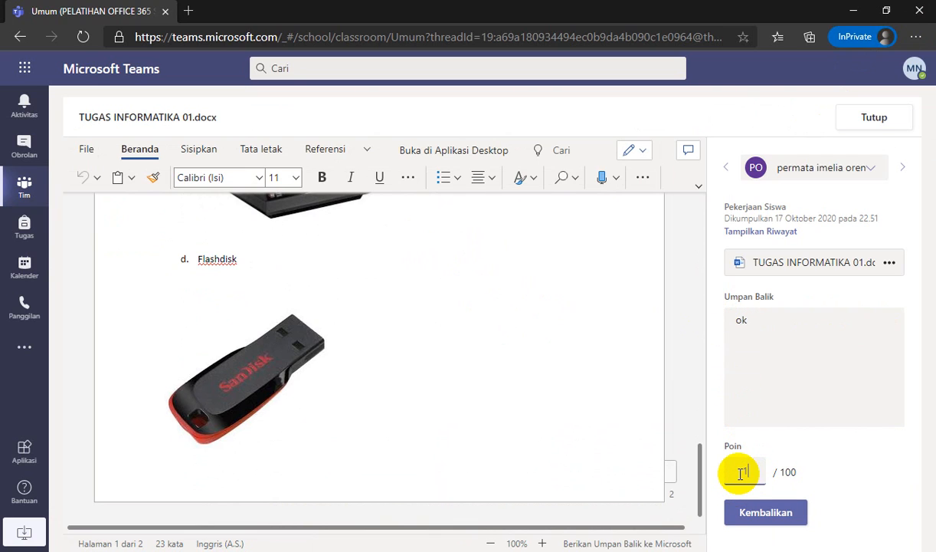
pyautogui.write('100')
pyautogui.click(763, 513)
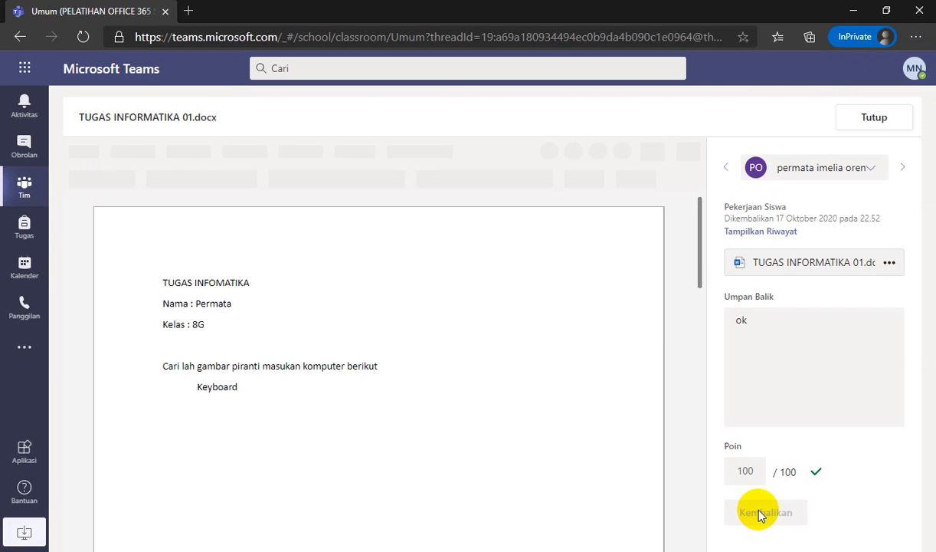
# Step: Close the worksheet and check the lists of returned and not-yet-returned students
pyautogui.click(852, 117)
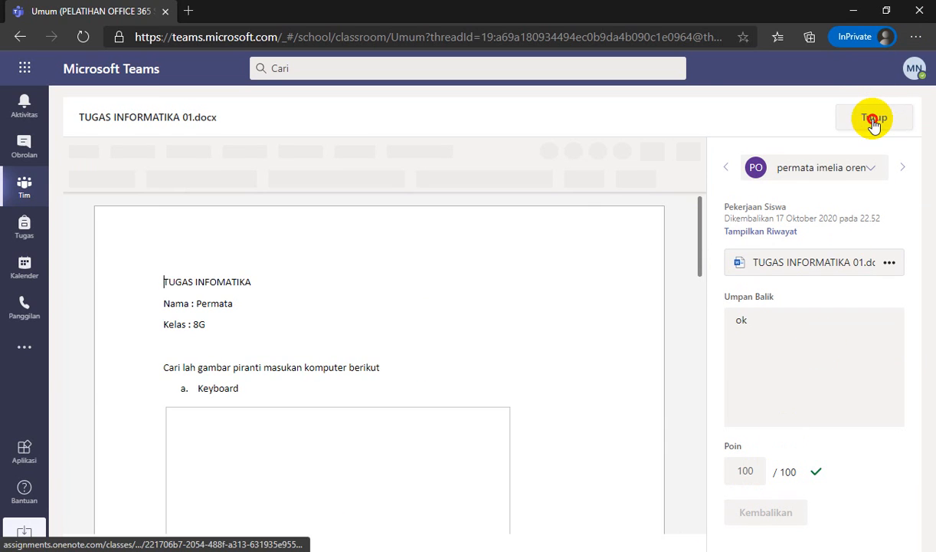
pyautogui.click(432, 285)
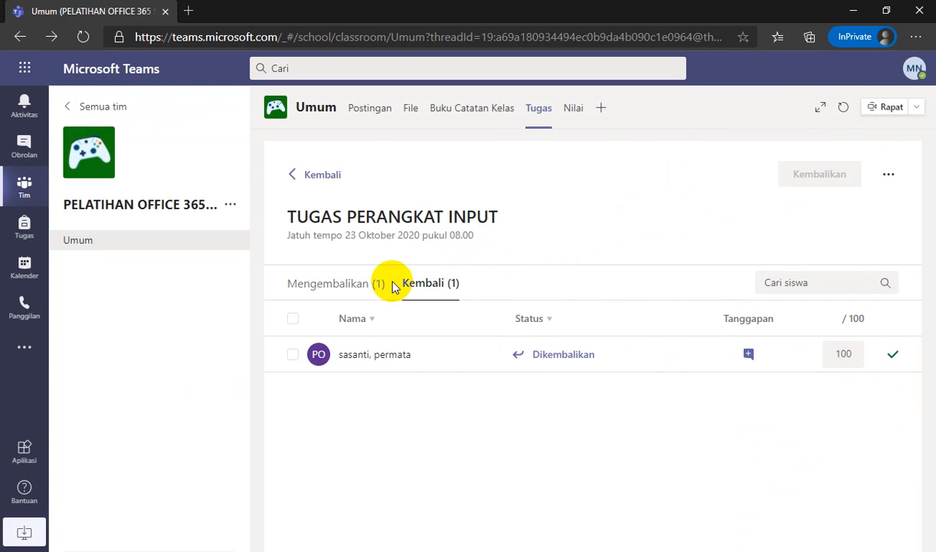
pyautogui.click(324, 286)
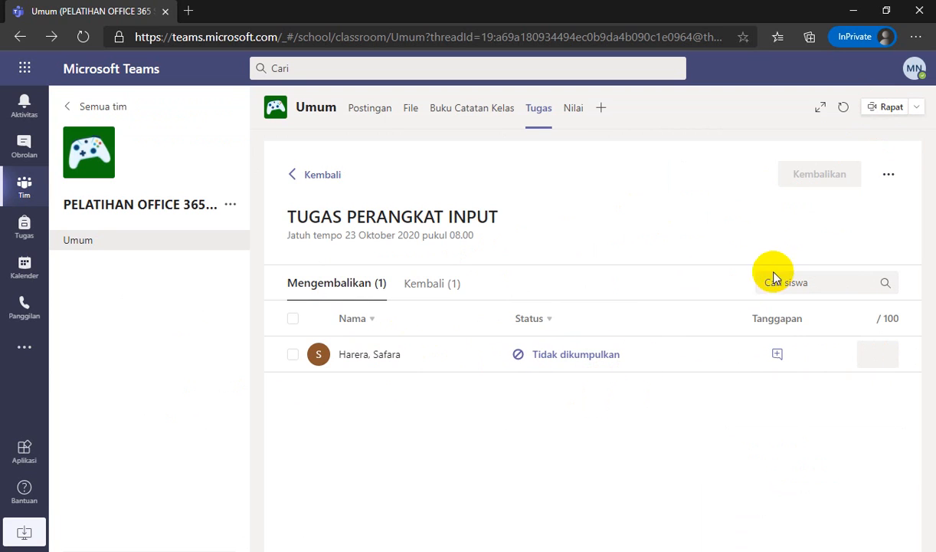
# Step: Switch to the student's Chrome window, leave the assignment details, and open the latest returned-assignment notification
pyautogui.click(868, 175)
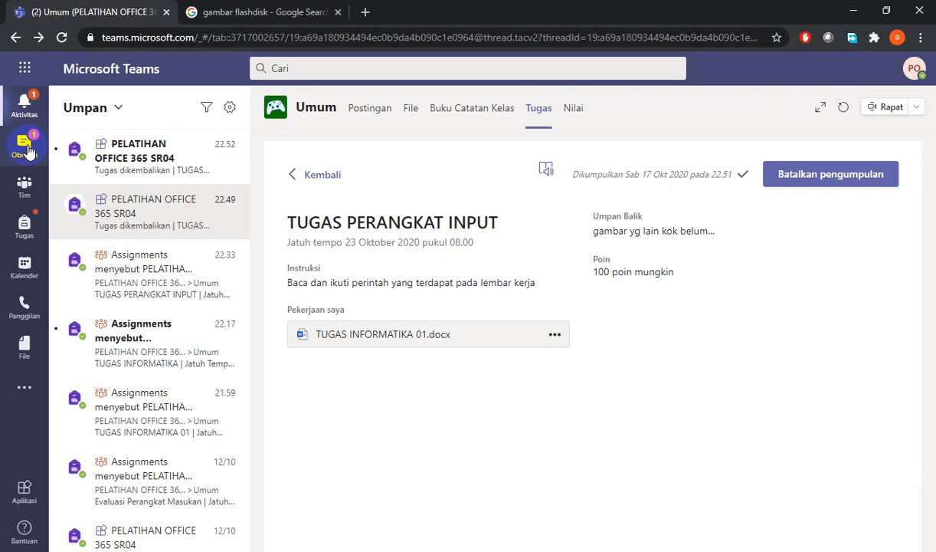
pyautogui.click(313, 175)
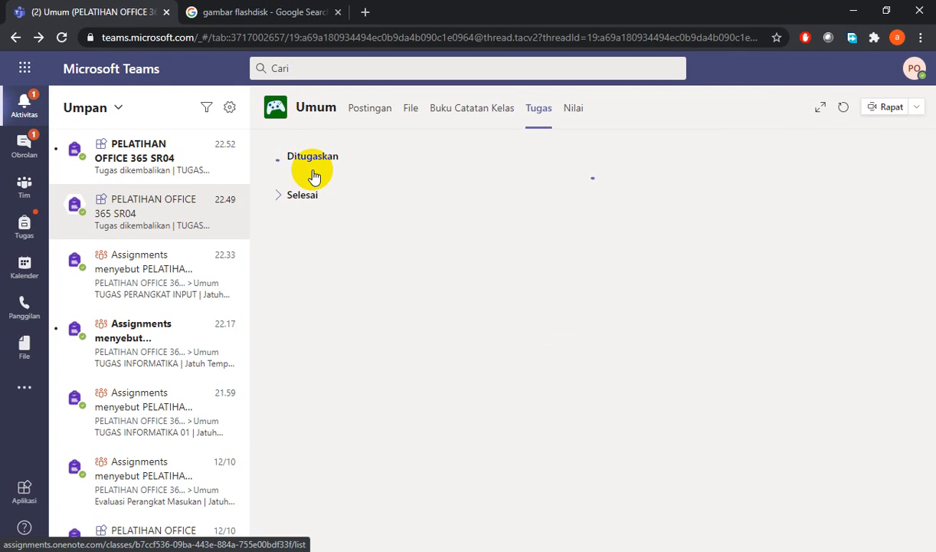
pyautogui.click(120, 160)
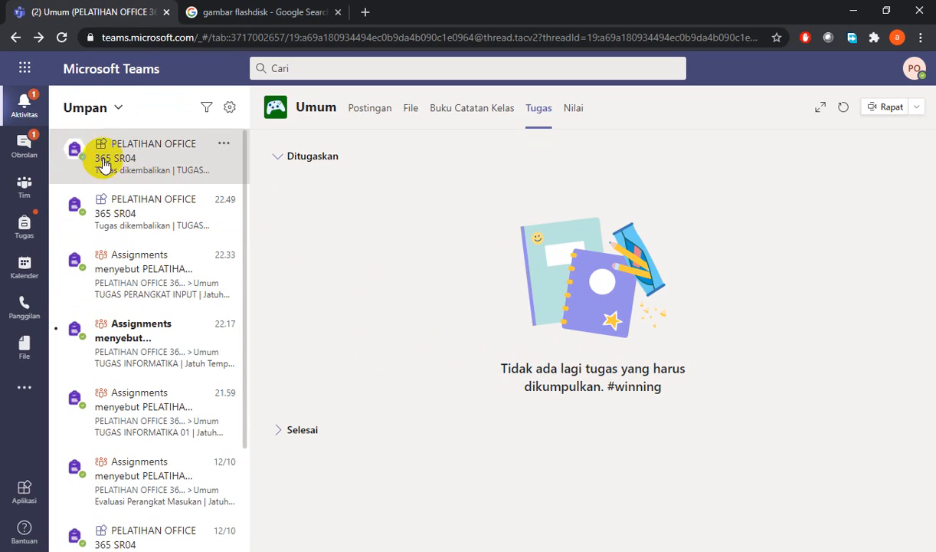
# Step: View the feedback and points of TUGAS PERANGKAT INPUT among the student's completed assignments, and go back to the teacher's window
pyautogui.click(23, 224)
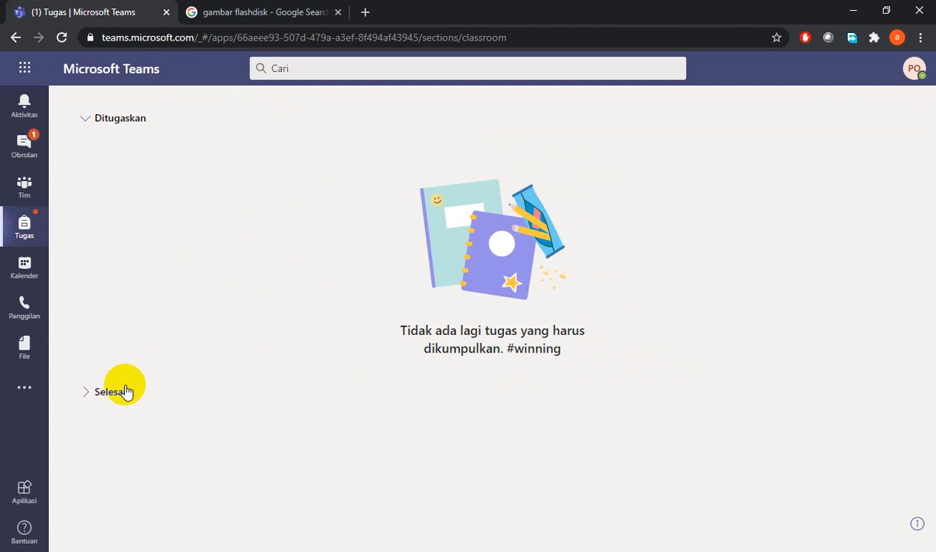
pyautogui.click(96, 393)
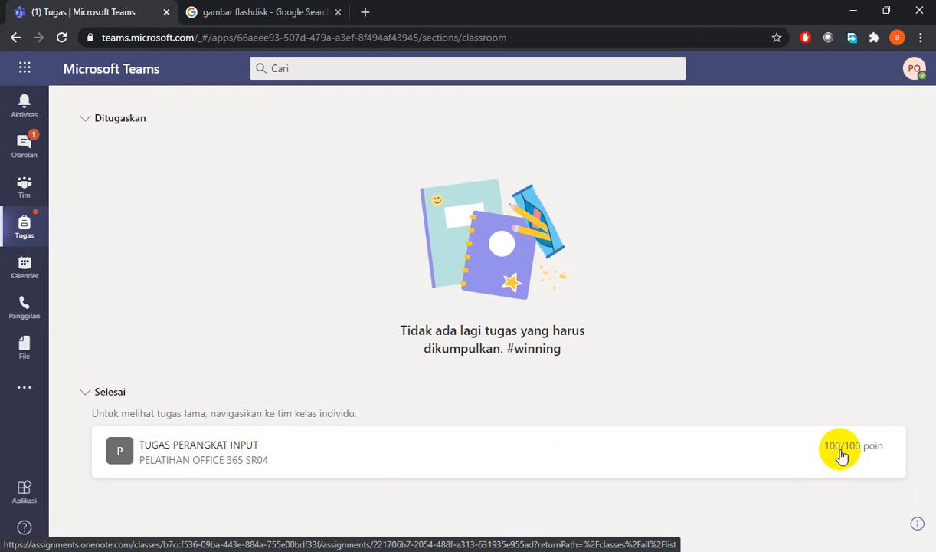
pyautogui.click(306, 465)
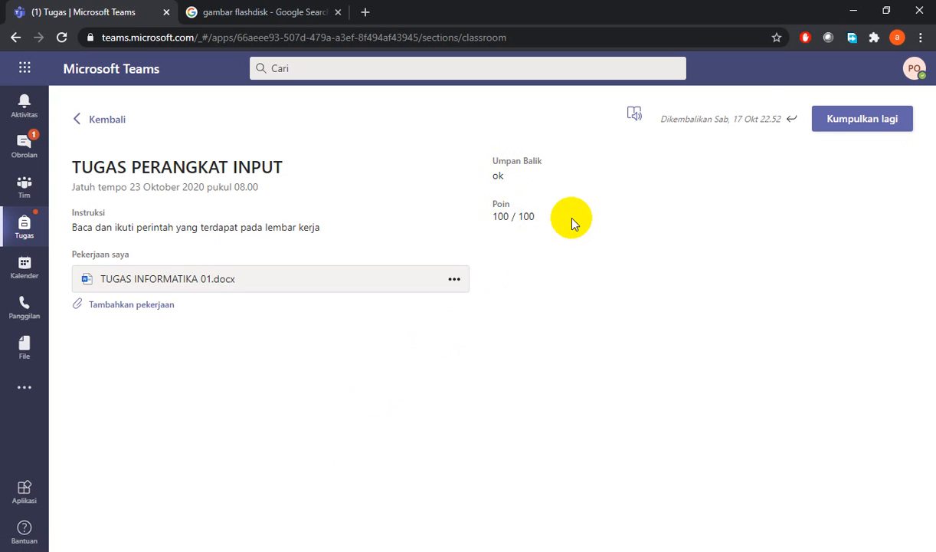
pyautogui.click(854, 10)
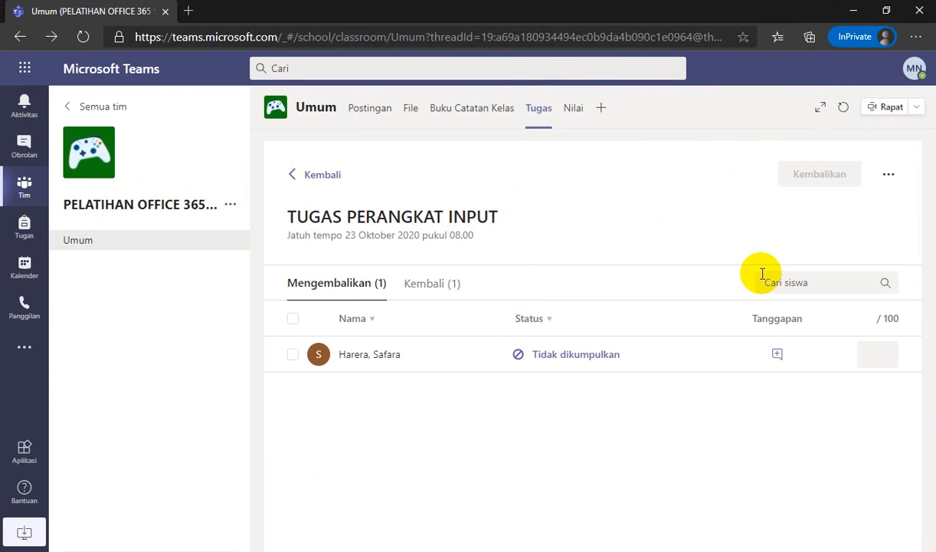